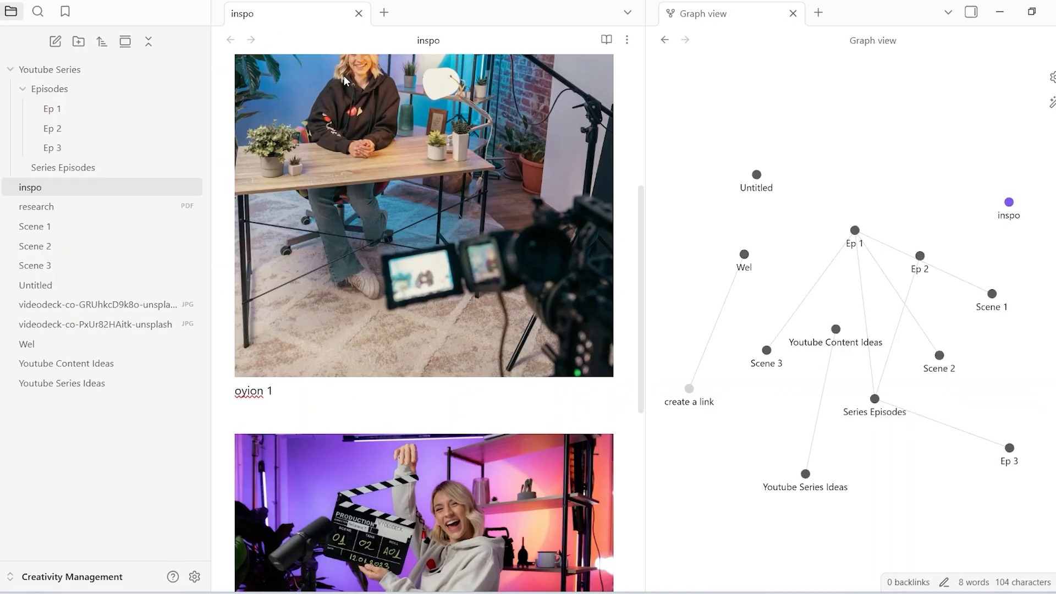
Look over the images in the inspo note and reposition the Ep 1 node in the graph view
scroll(357, 164, "up", 6)
scroll(357, 164, "down", 10)
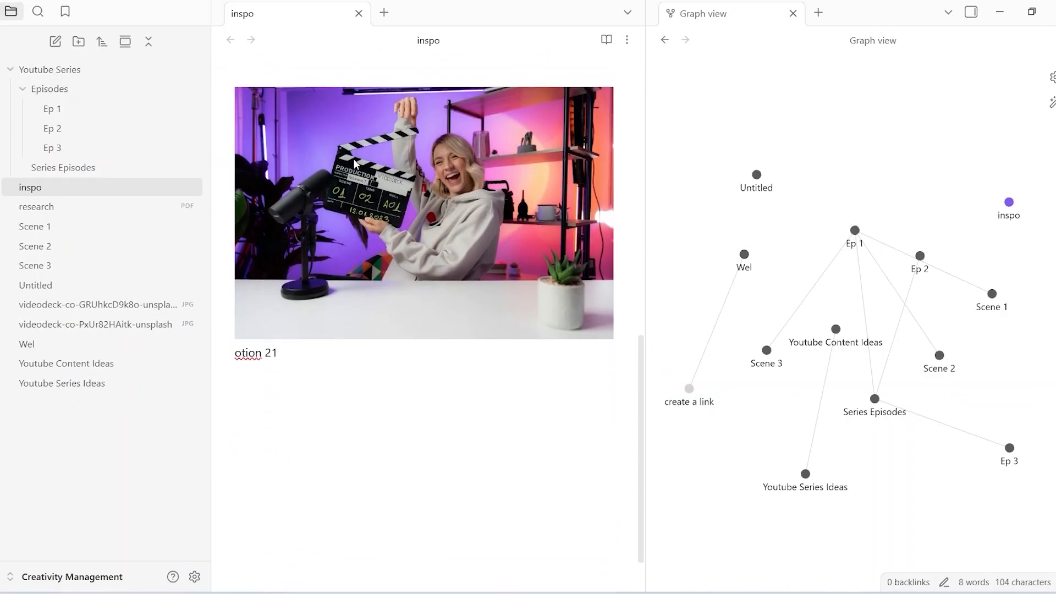
left_click(727, 16)
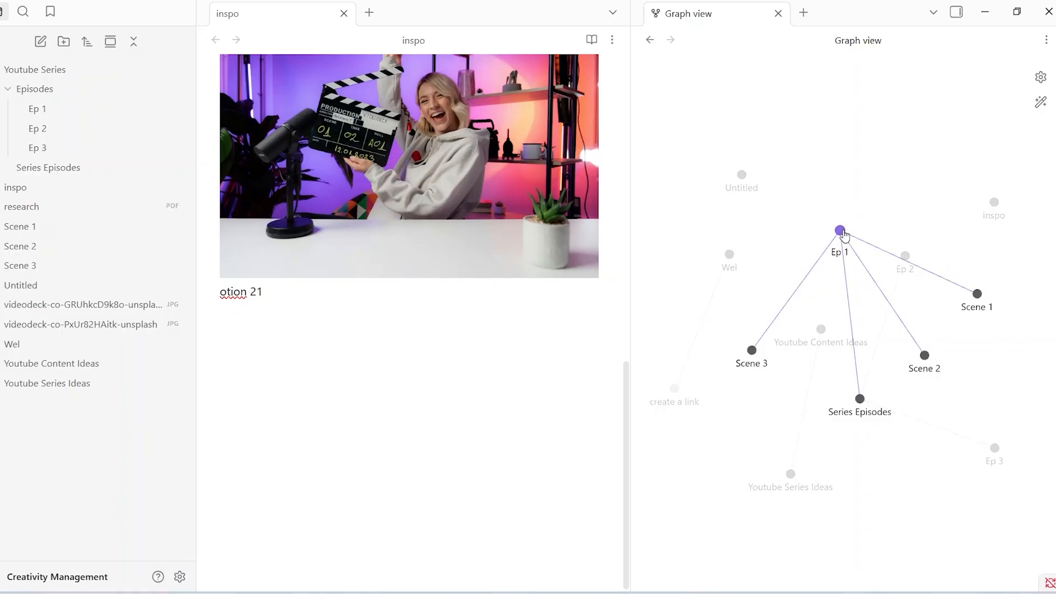
left_click_drag(844, 236, 840, 123)
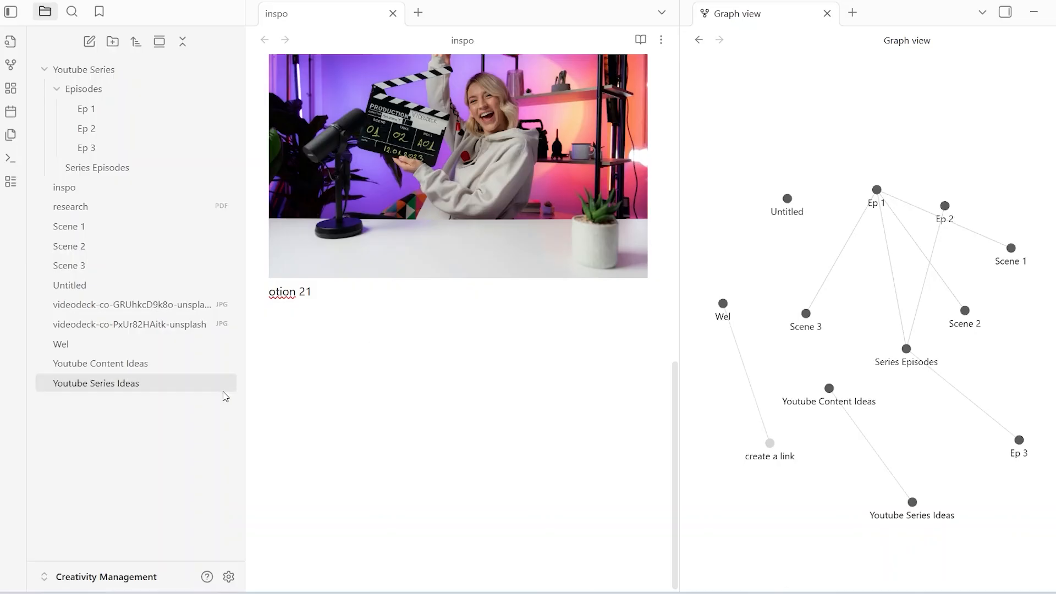
Create a local vault named "Goals and Growth Vault" in C:\Users\Dell\Documents and maximize its window
left_click(156, 578)
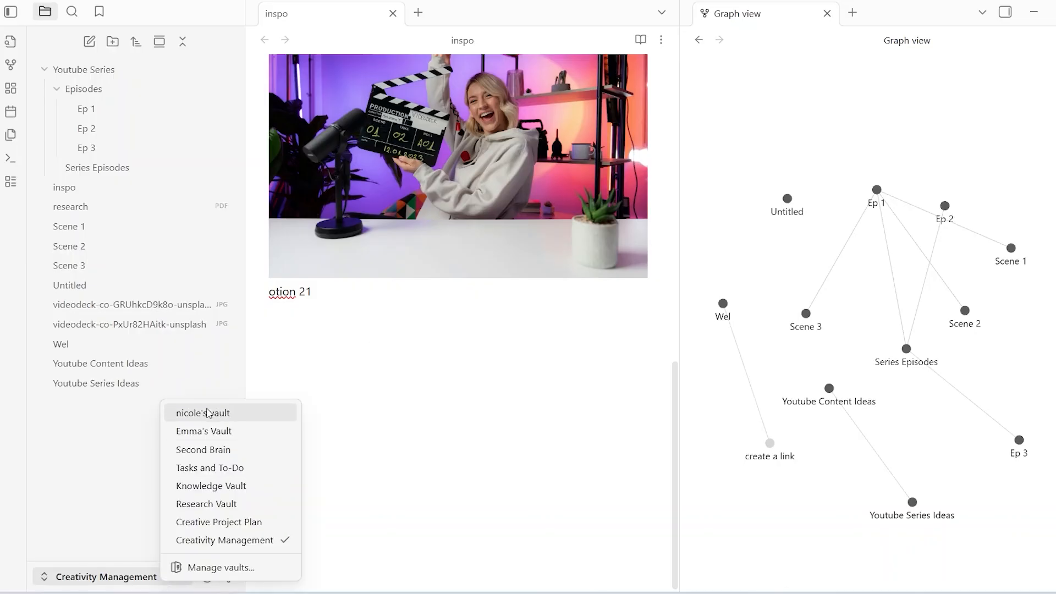
left_click(221, 567)
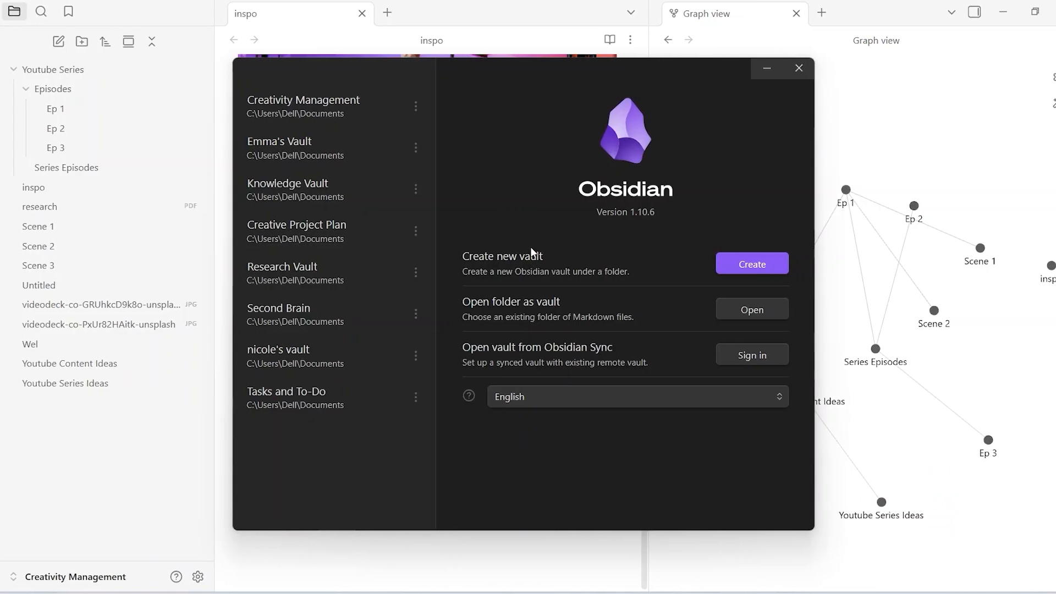
left_click(734, 266)
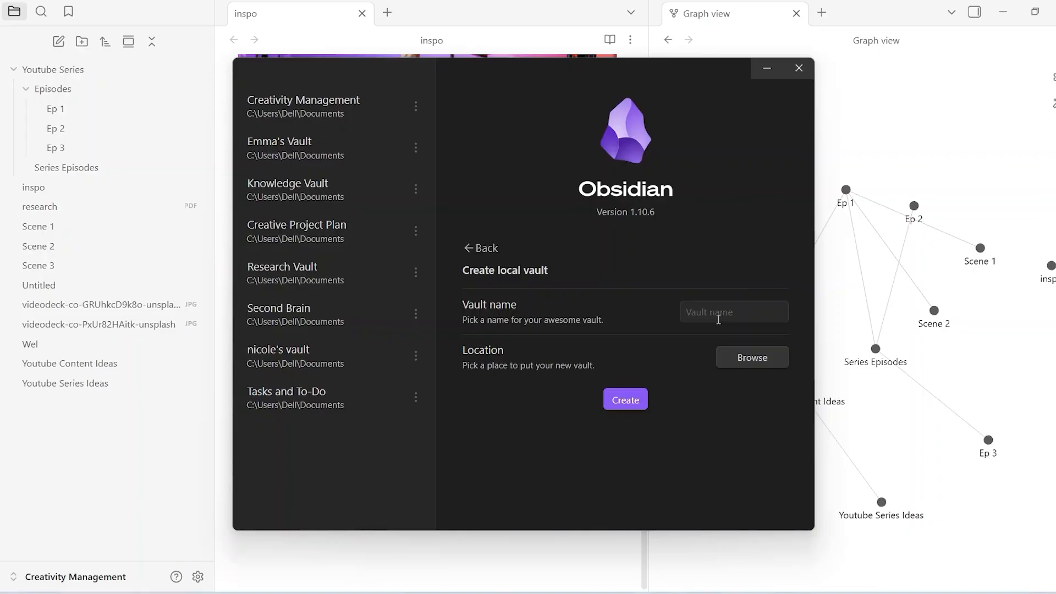
left_click(719, 318)
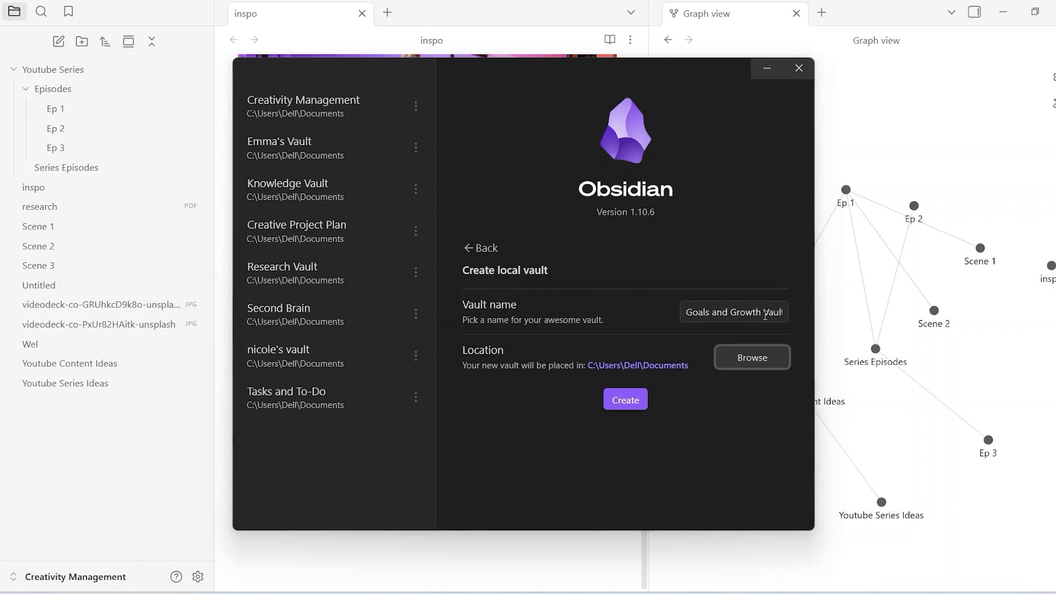
left_click(627, 400)
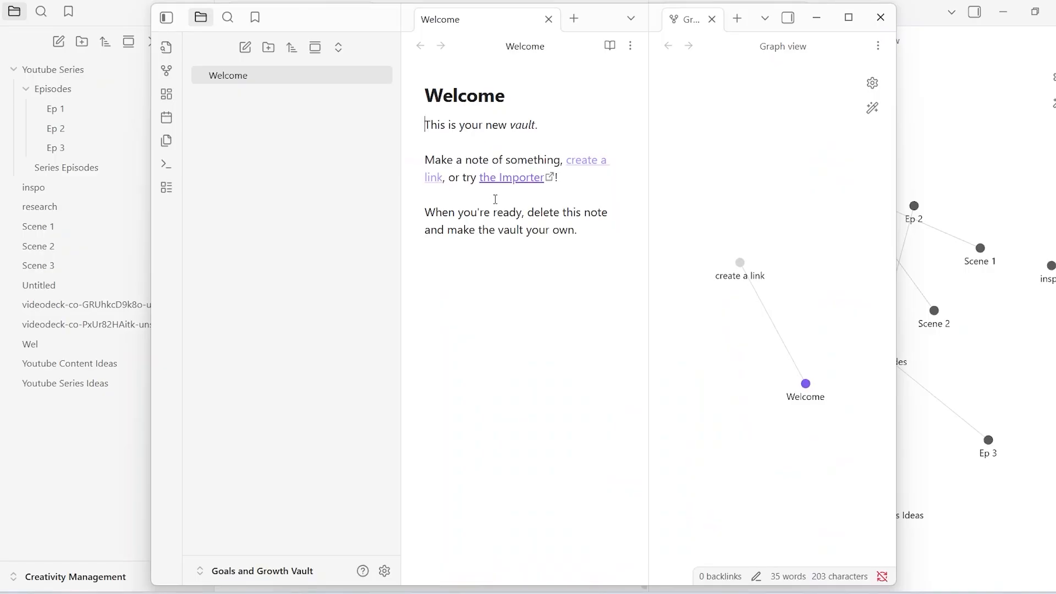
left_click(848, 18)
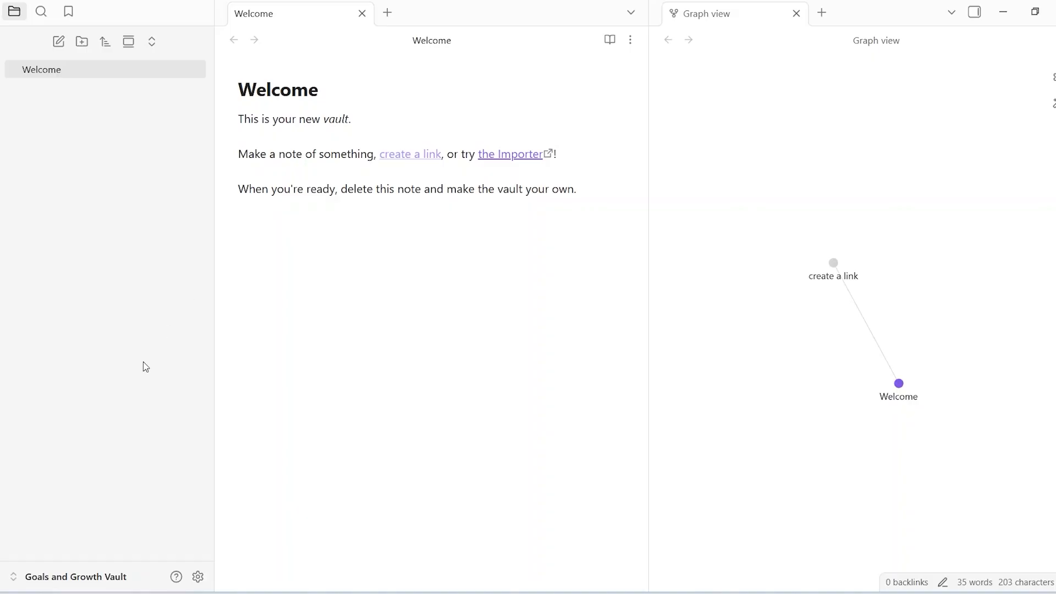
left_click(91, 582)
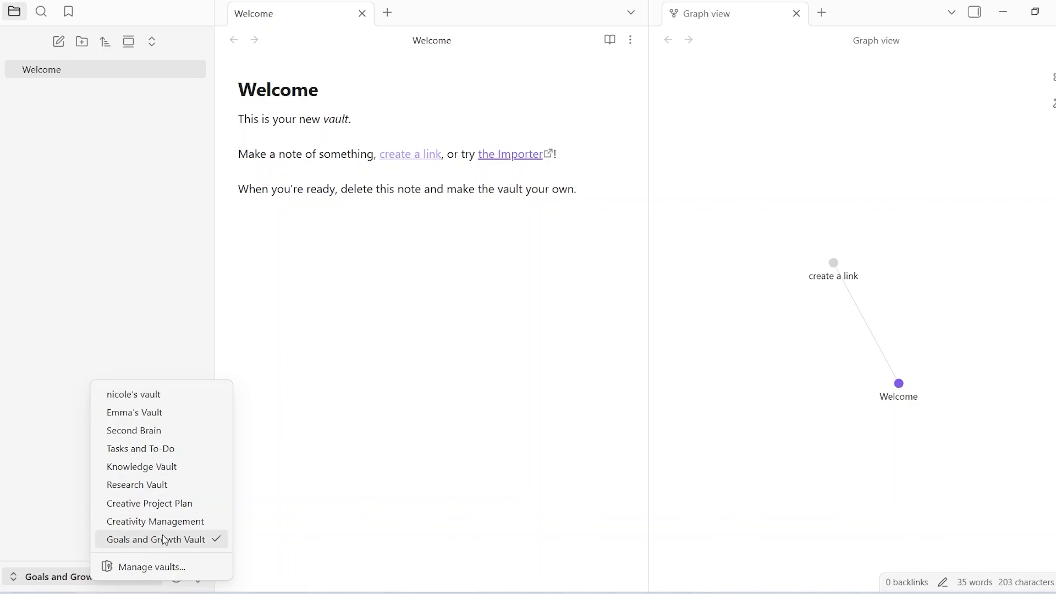
left_click(319, 492)
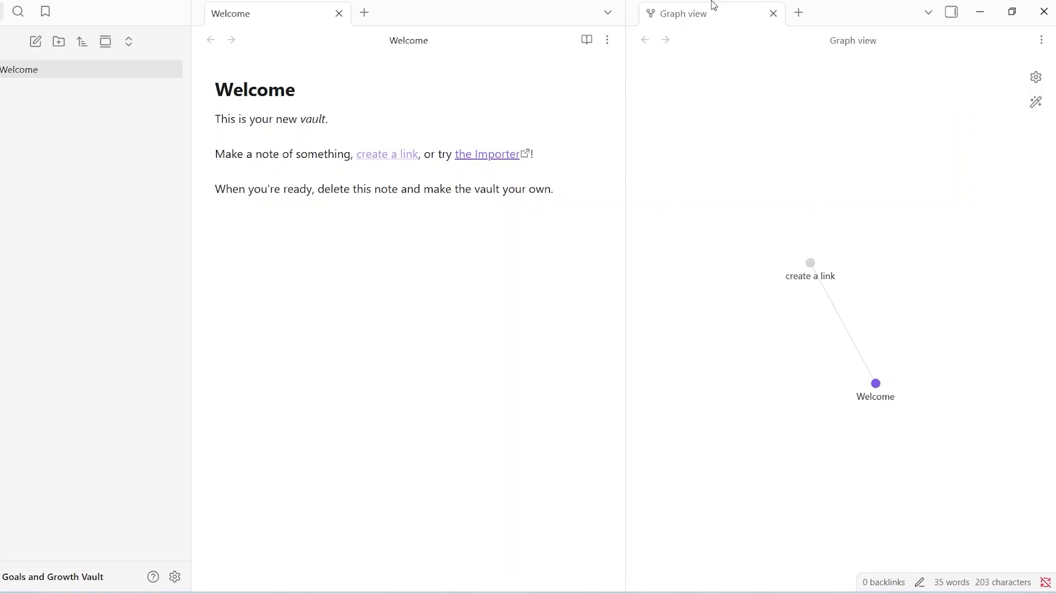
type("n")
key("BackSpace")
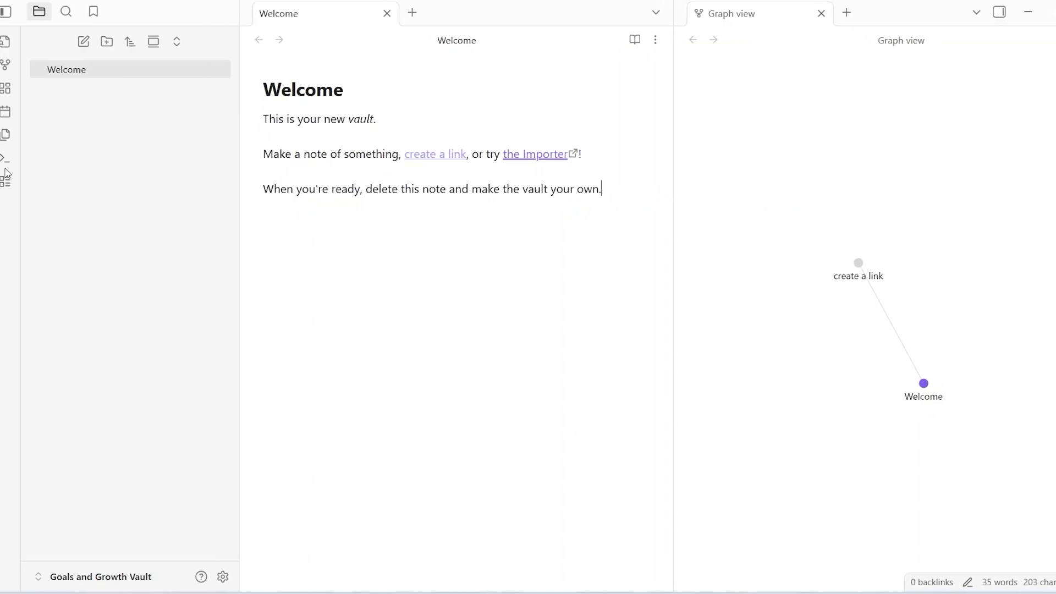
Create today's daily note in the Goals and Growth Vault
left_click(12, 112)
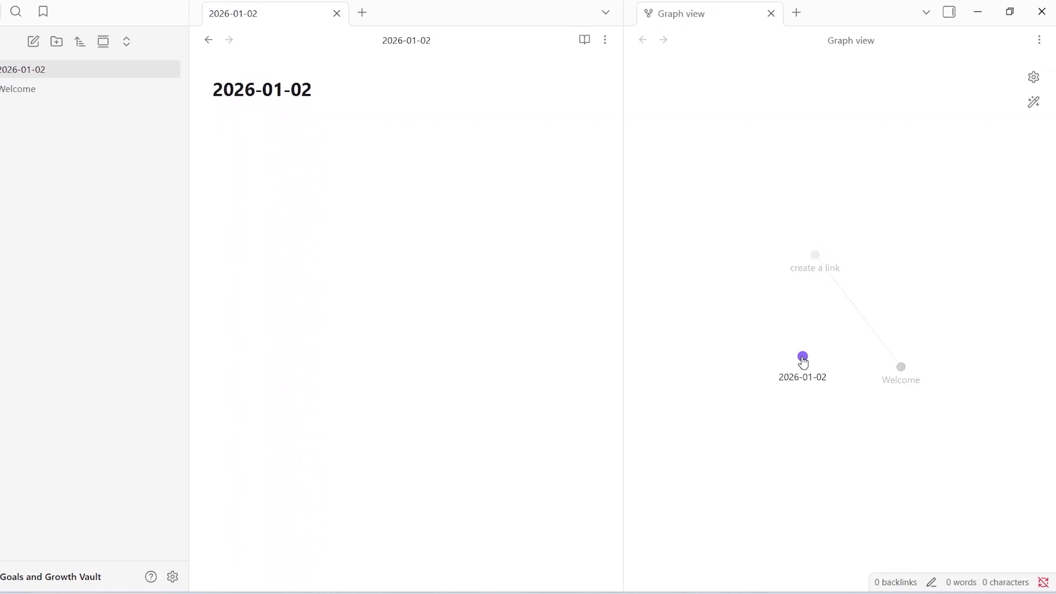
left_click(801, 358)
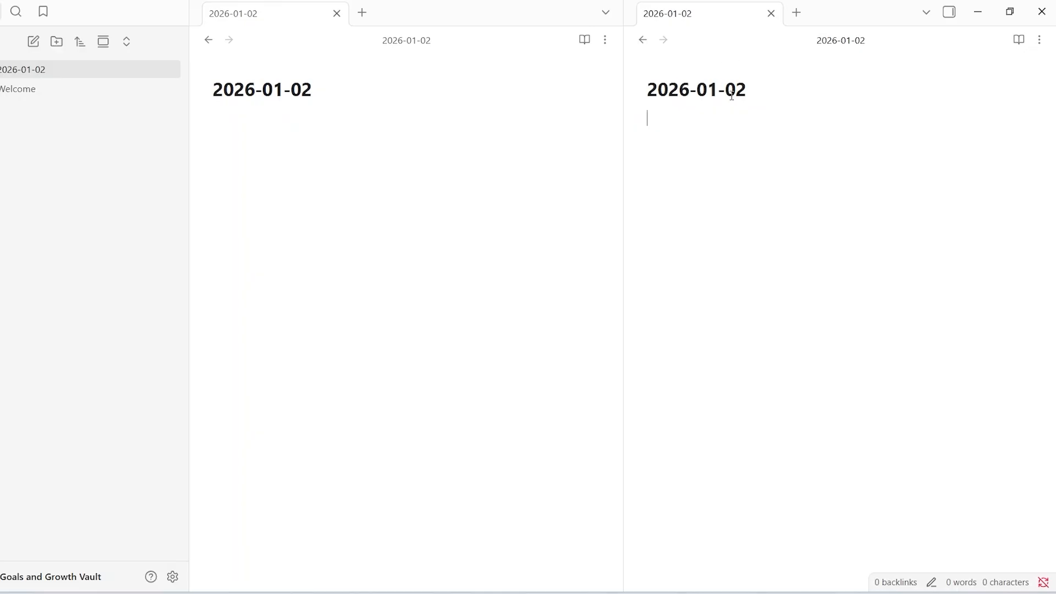
left_click(760, 85)
key("BackSpace")
key("BackSpace")
key("BackSpace")
key("BackSpace")
key("BackSpace")
key("BackSpace")
key("BackSpace")
key("BackSpace")
key("BackSpace")
key("BackSpace")
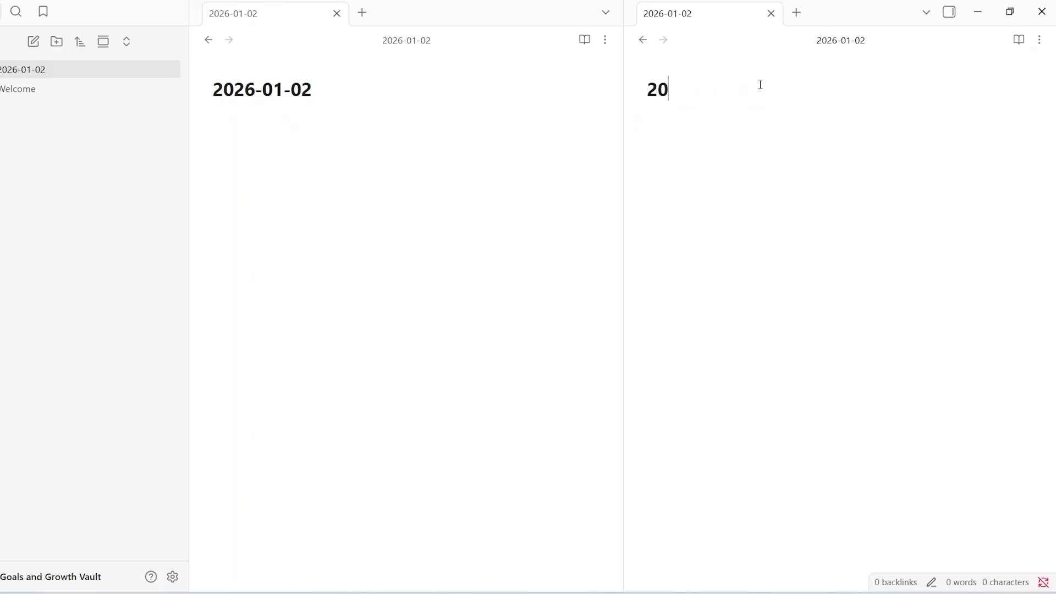
left_click(771, 14)
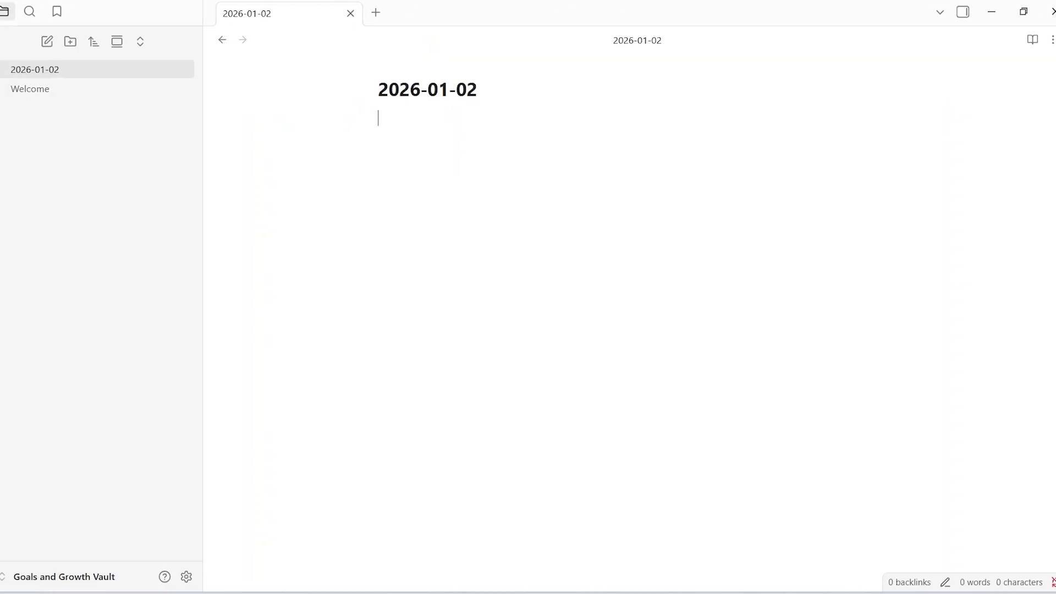
Open the graph view in a split to the right, with the Welcome note in the other pane
left_click(11, 66)
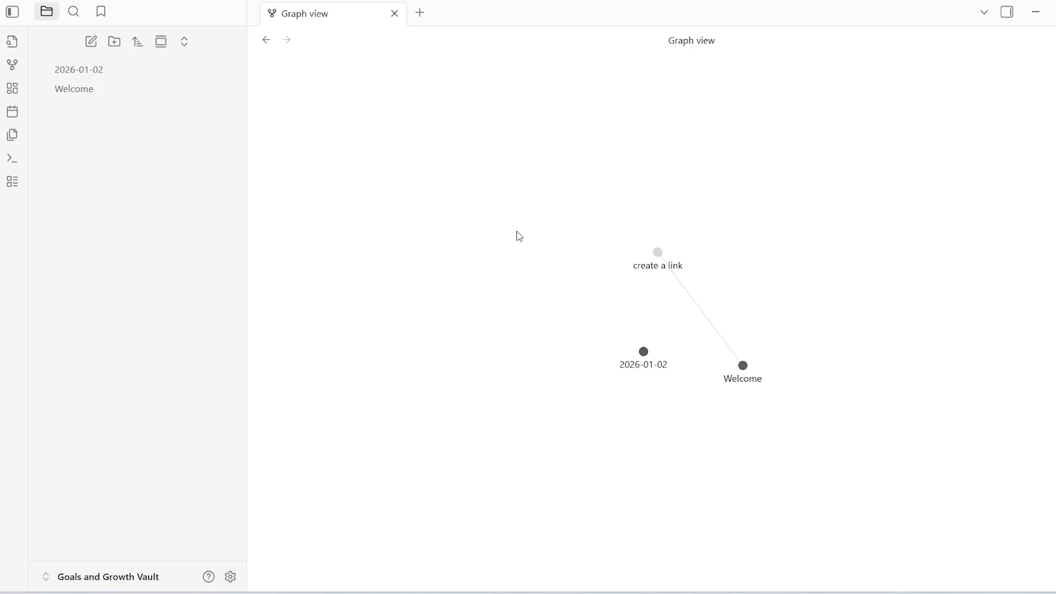
left_click(1041, 39)
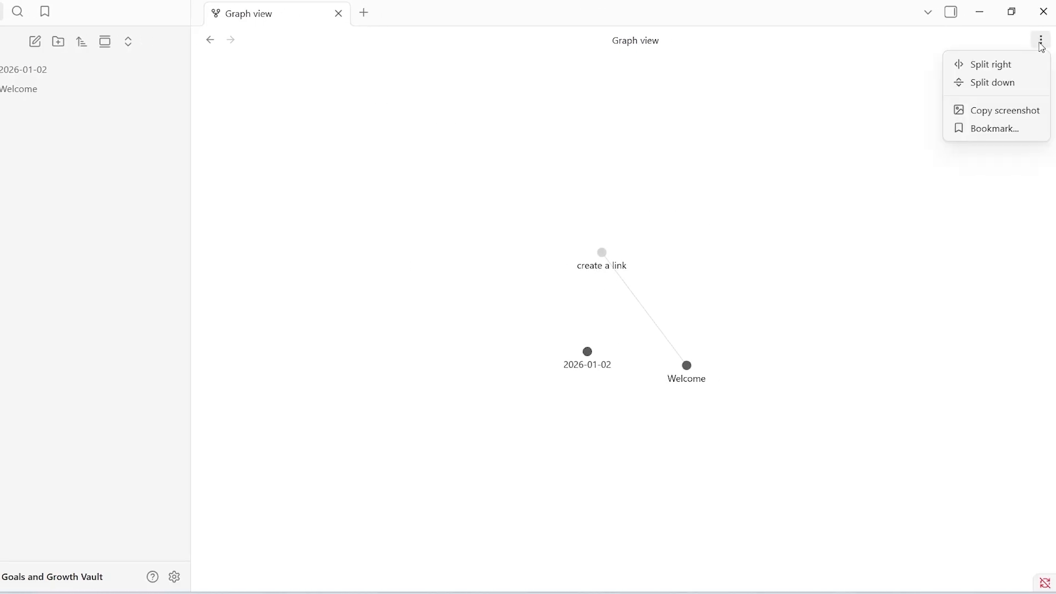
left_click(984, 65)
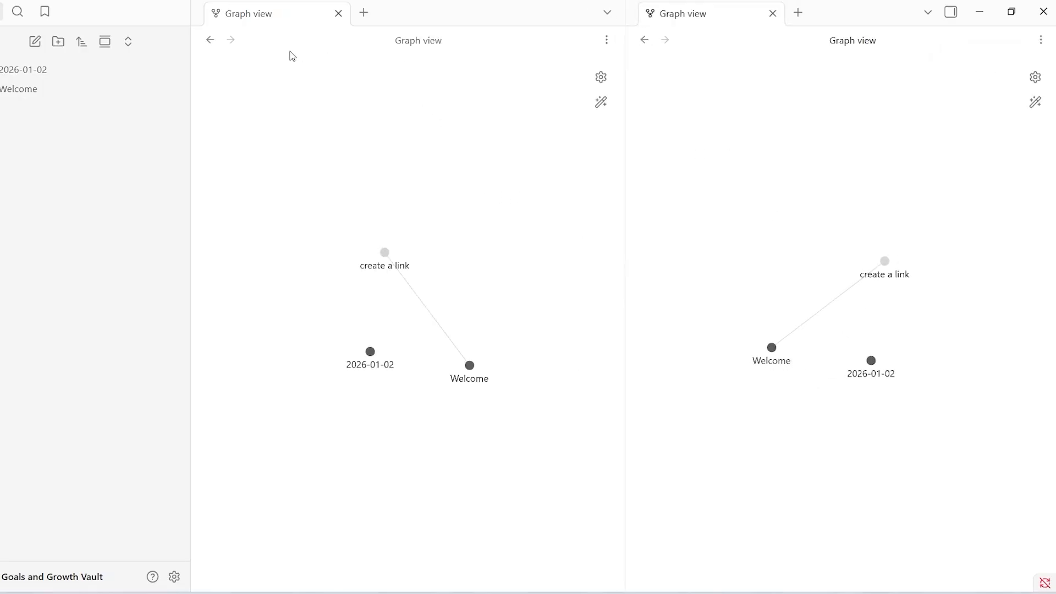
left_click(34, 93)
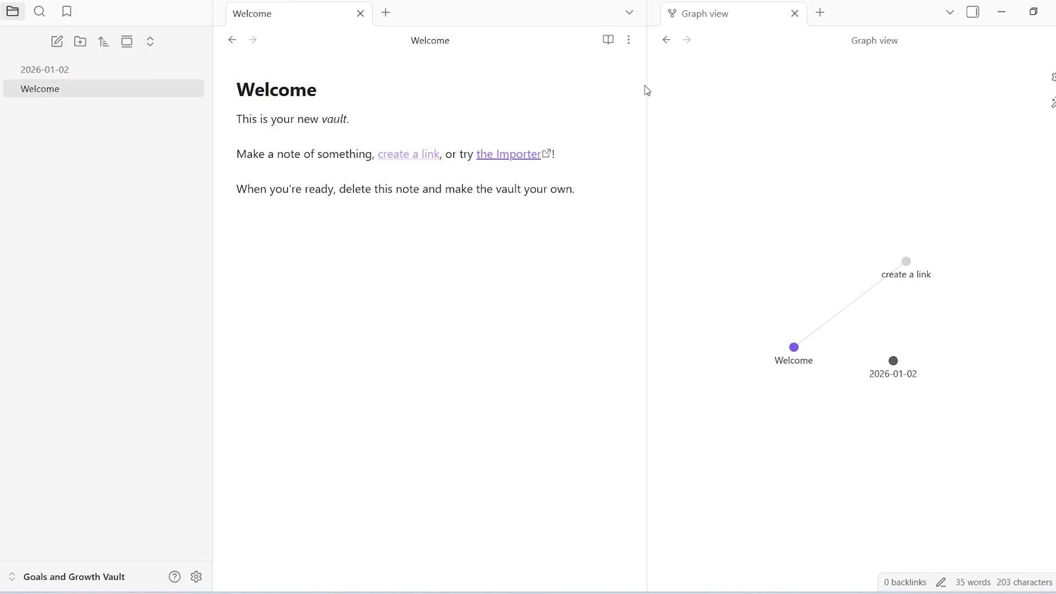
key("BackSpace")
Open the 2026-01-02 daily note beside the graph and rename it "Goals"
left_click(58, 75)
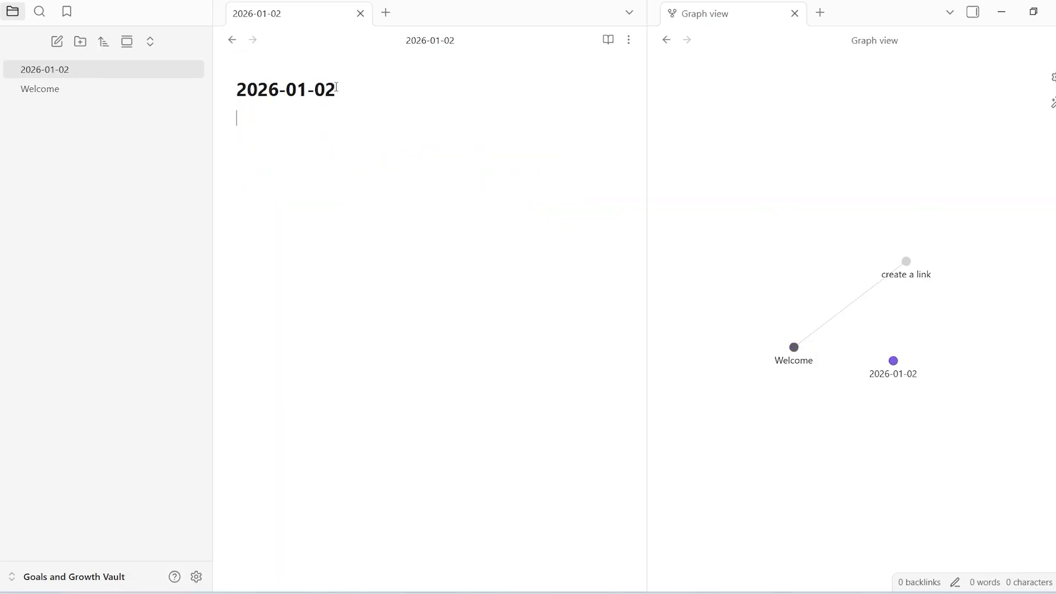
key("BackSpace")
key("BackSpace")
key("BackSpace")
key("BackSpace")
key("BackSpace")
key("BackSpace")
key("BackSpace")
key("BackSpace")
key("BackSpace")
key("BackSpace")
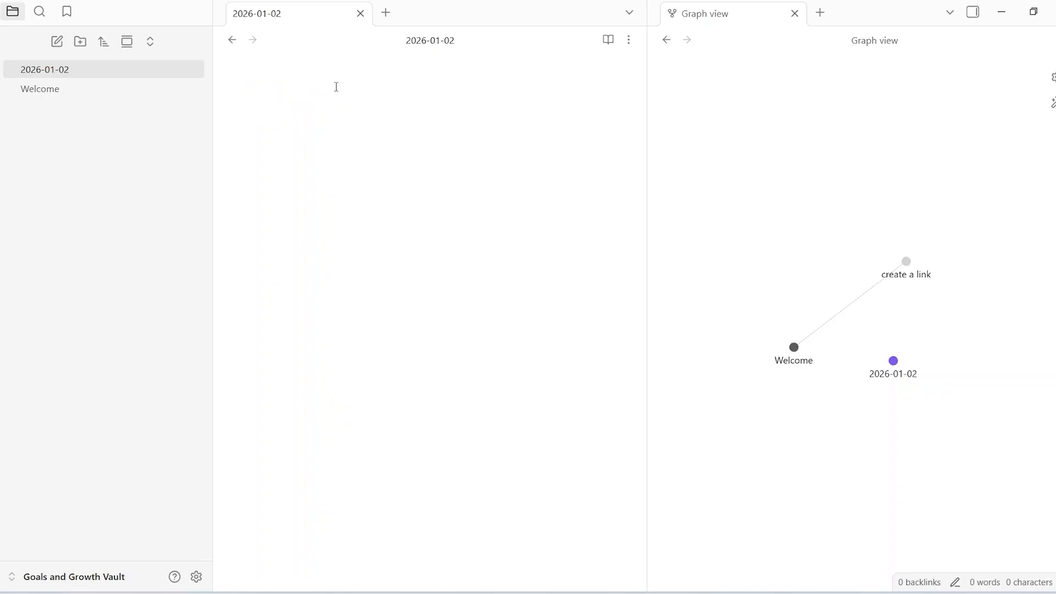
type("Goals")
key("Return")
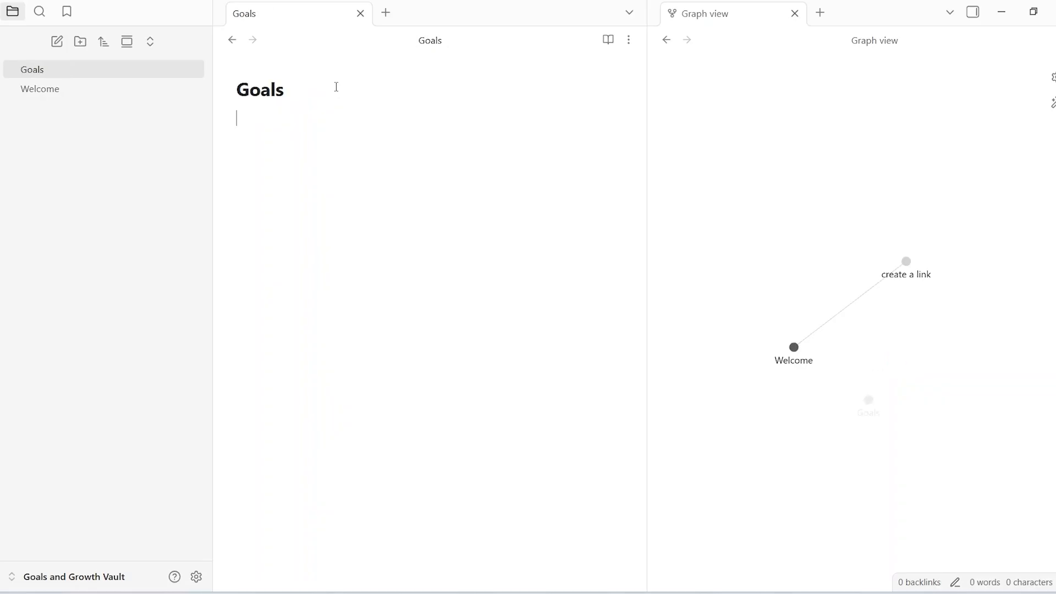
Fill a dashed list in the Goals note: Write a book, Launch Online Course, Host Movie Screening, Start a Band, Create Instagram Content, plus one empty dash
type("-")
key("Return")
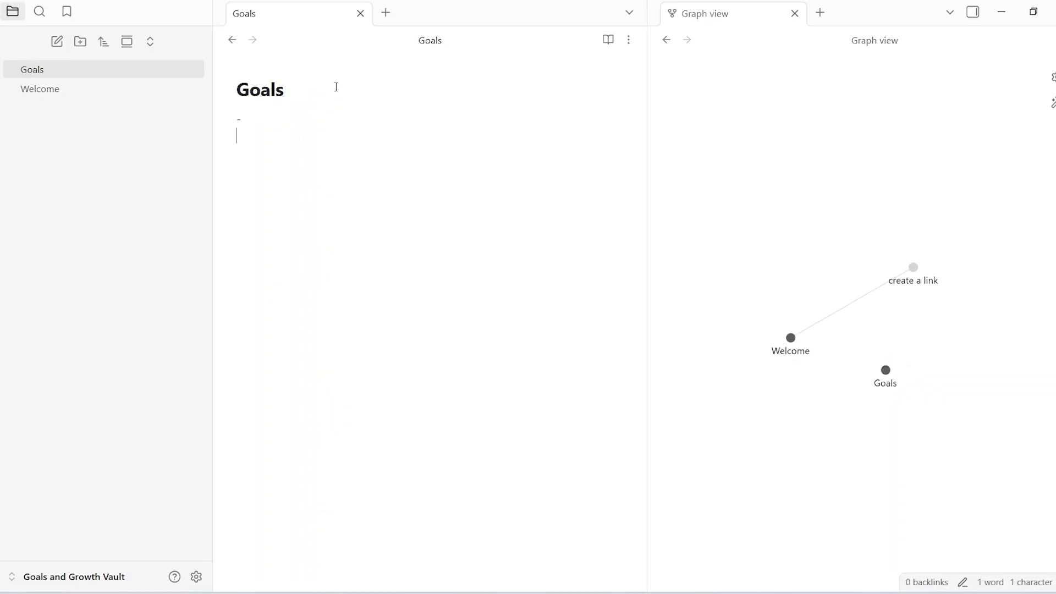
type("-")
key("Return")
type("-")
key("Return")
type("-")
key("Return")
type("-")
key("Return")
type("-")
key("Return")
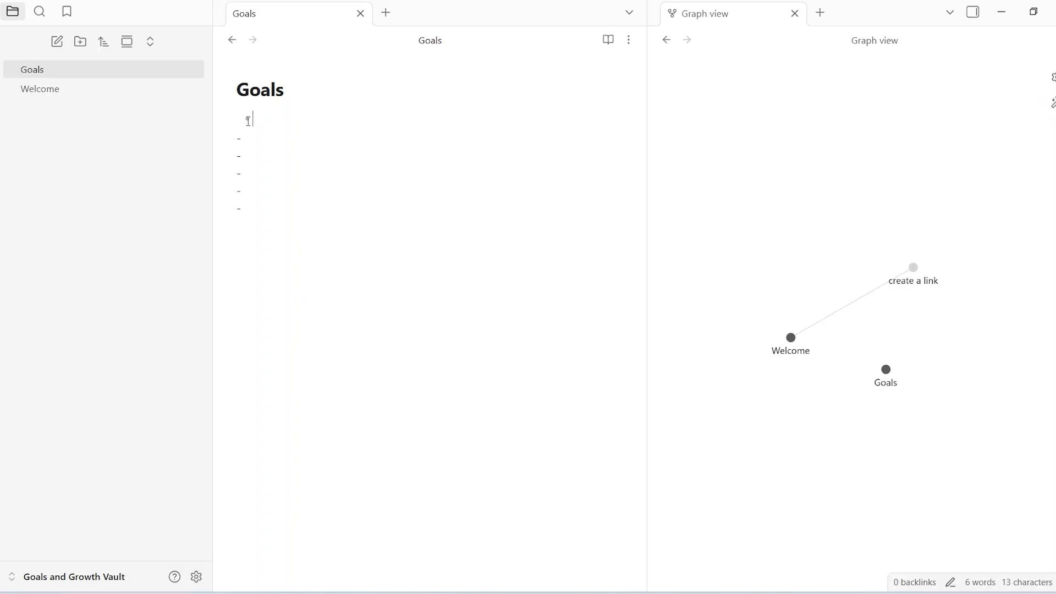
type("Write a book")
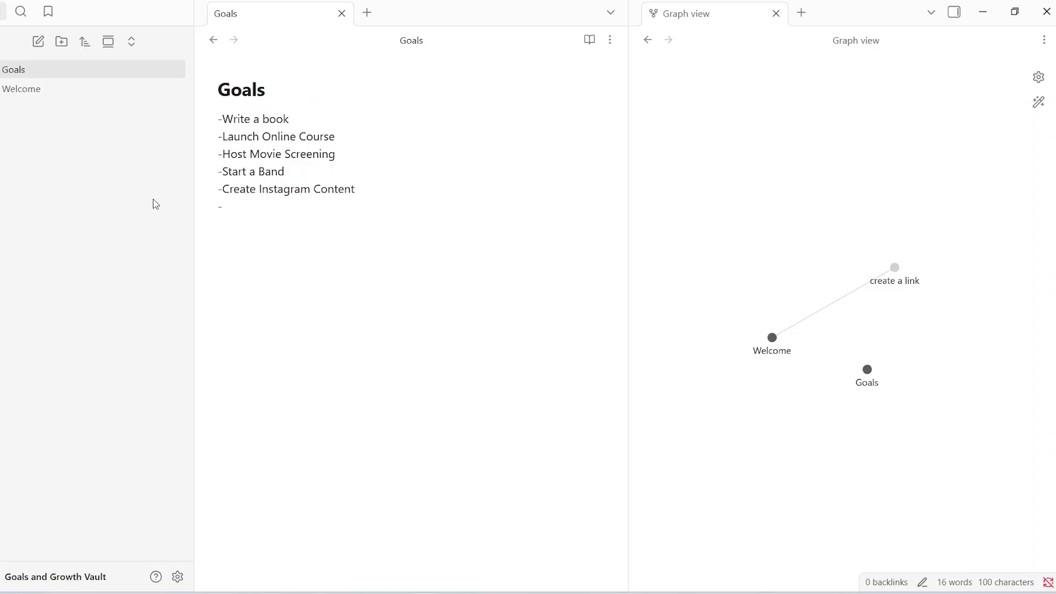
Turn the word "book" in the first goal into an internal link with double square brackets
type("]")
type("[")
type("[")
key("Right")
key("Right")
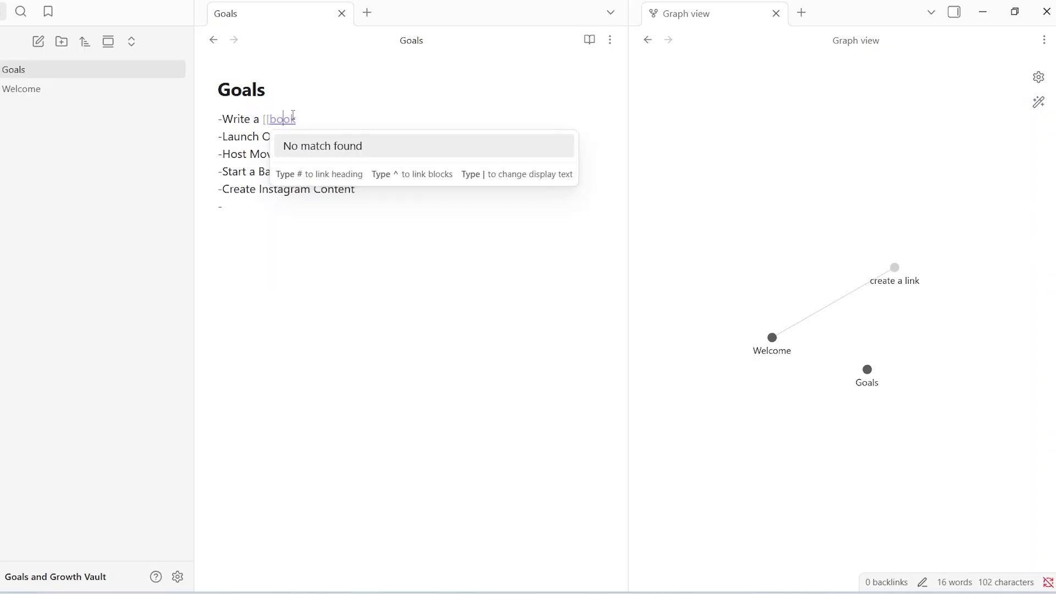
type("]]")
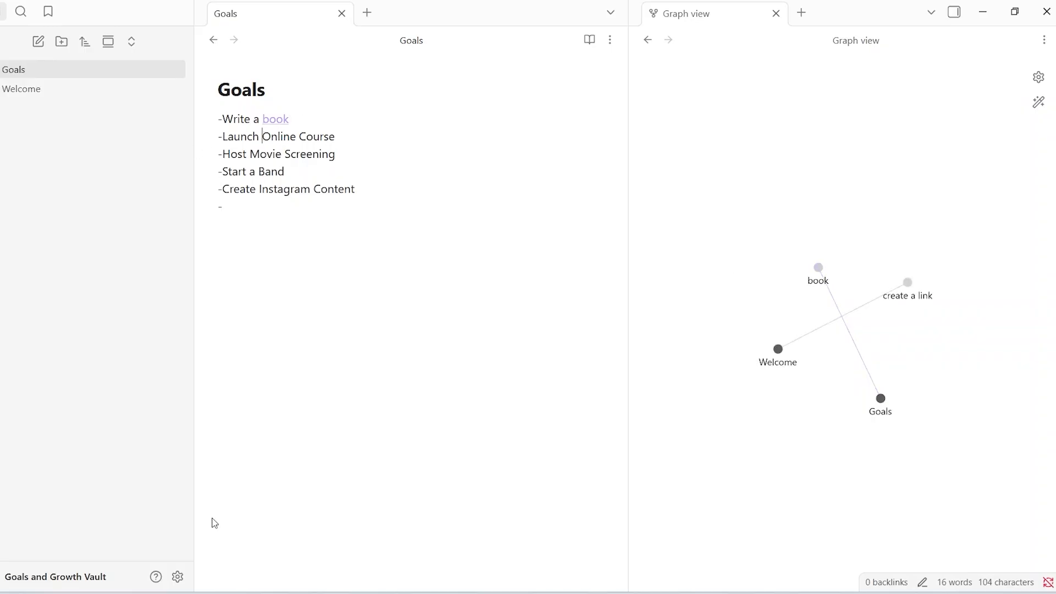
Turn "Online Course" and "Movie Screening" in the second and third goals into internal links
type("[[")
key("Right")
key("Right")
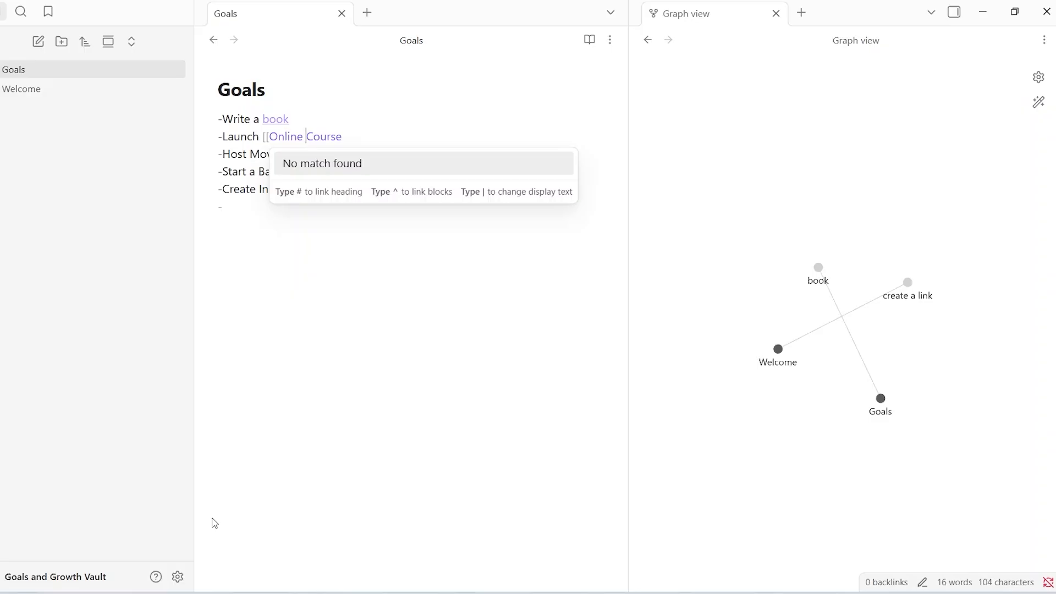
type("]]")
key("Down")
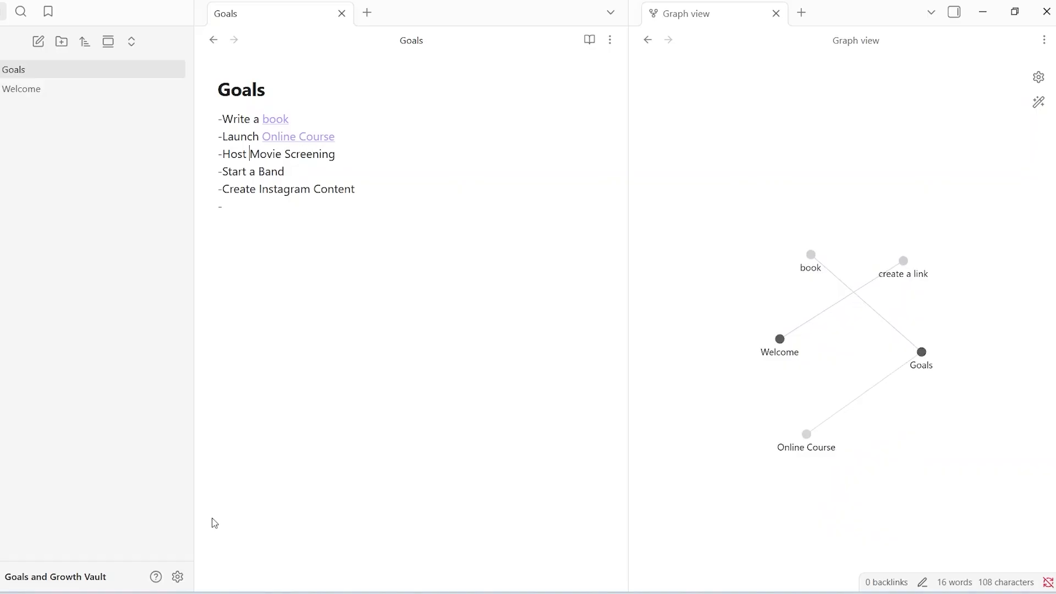
type("[[")
left_click(214, 523)
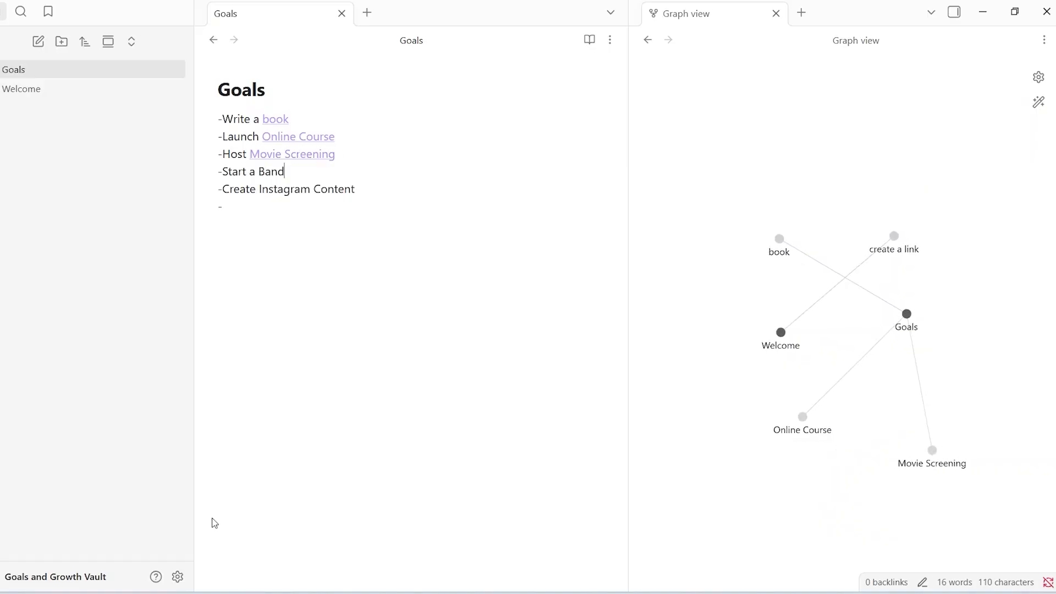
Correct "Band" to "Brand" in the fourth goal and make the word an internal link
type("r")
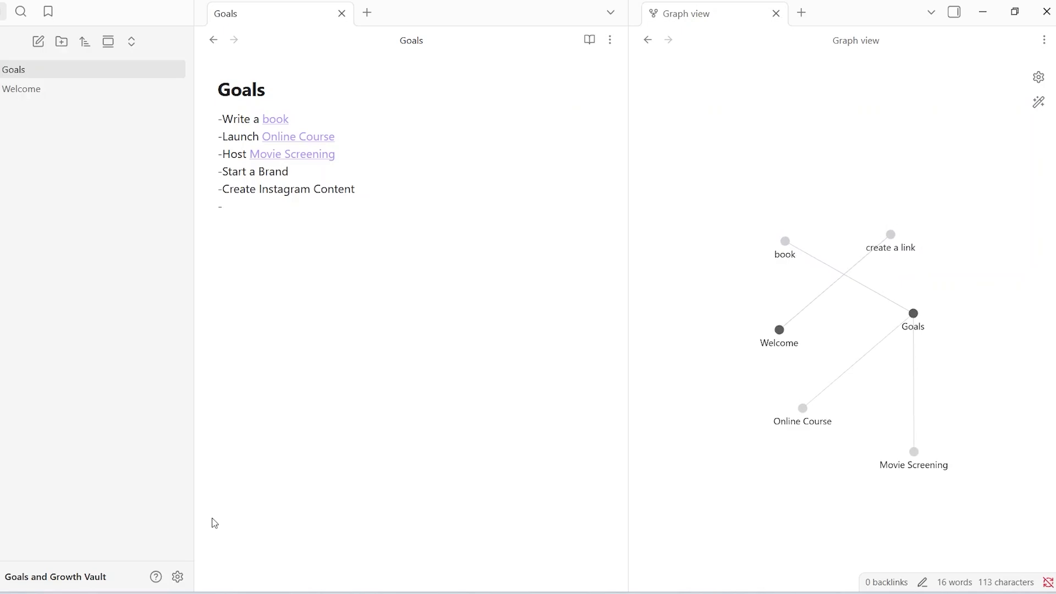
type("[[]]")
key("Down")
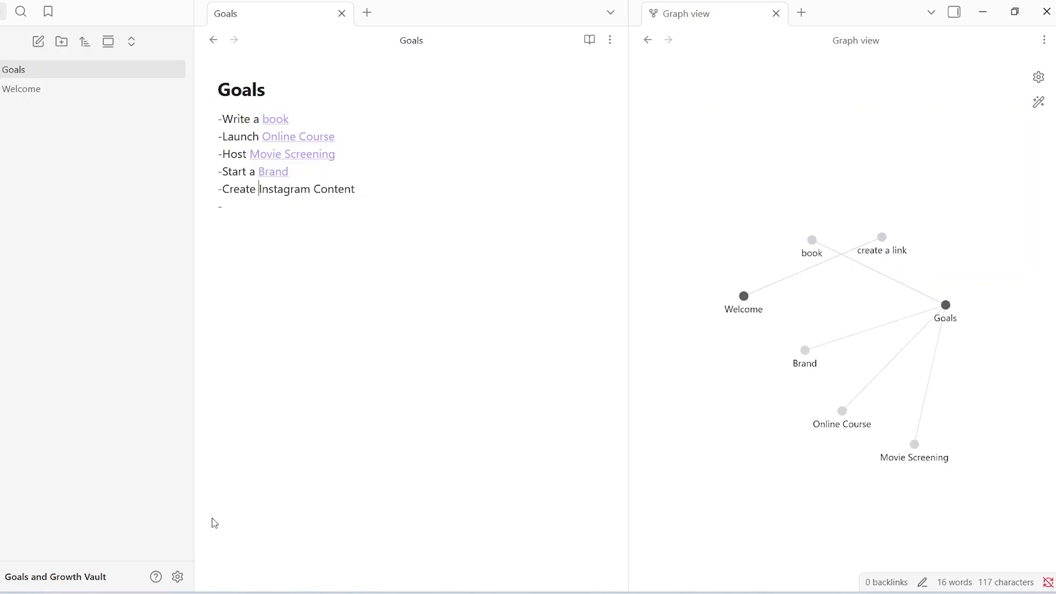
Turn "Instagram Content" in the fifth goal into an internal link with double square brackets
type("[[")
key("Right")
key("Right")
key("Right")
key("Right")
key("Right")
key("Right")
key("Right")
key("Right")
key("Right")
key("Right")
key("Right")
key("Right")
key("Right")
key("Right")
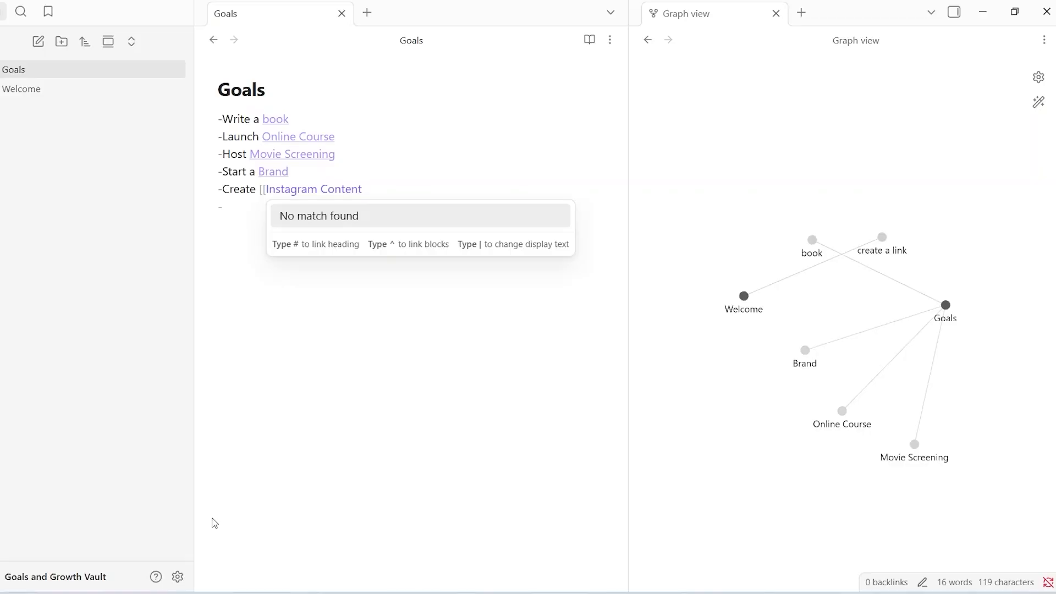
type("]]")
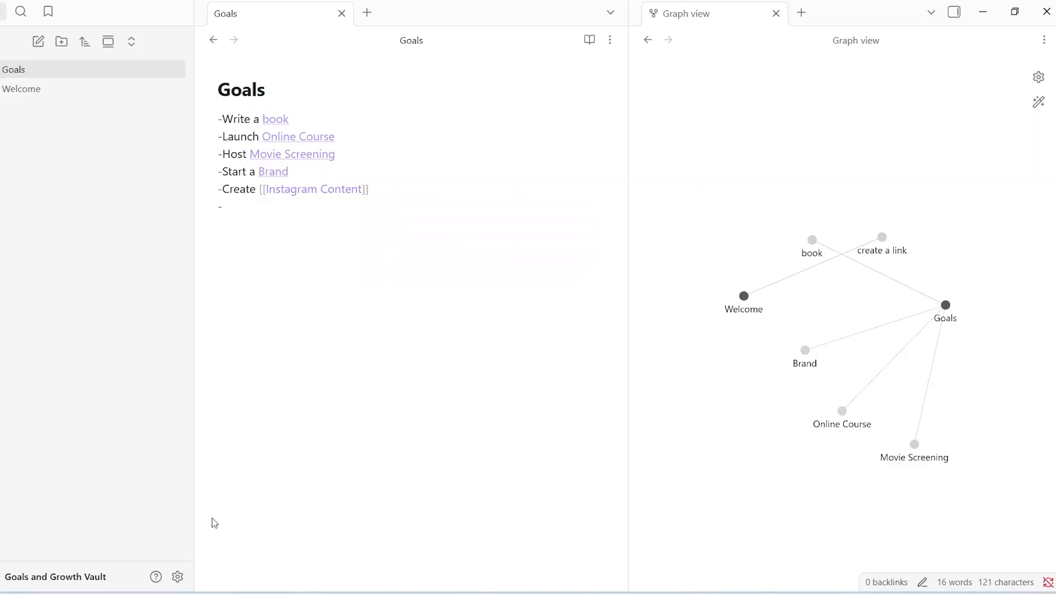
Remove the trailing dash from the Goals note and reposition the Goals node above its linked goal nodes in the graph
key("Return")
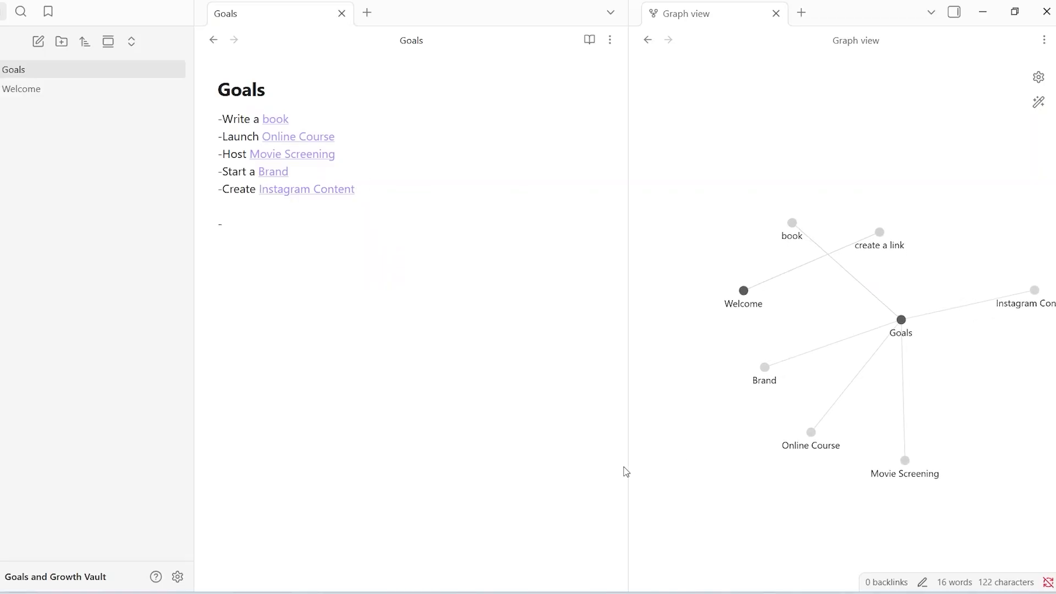
left_click_drag(901, 320, 877, 280)
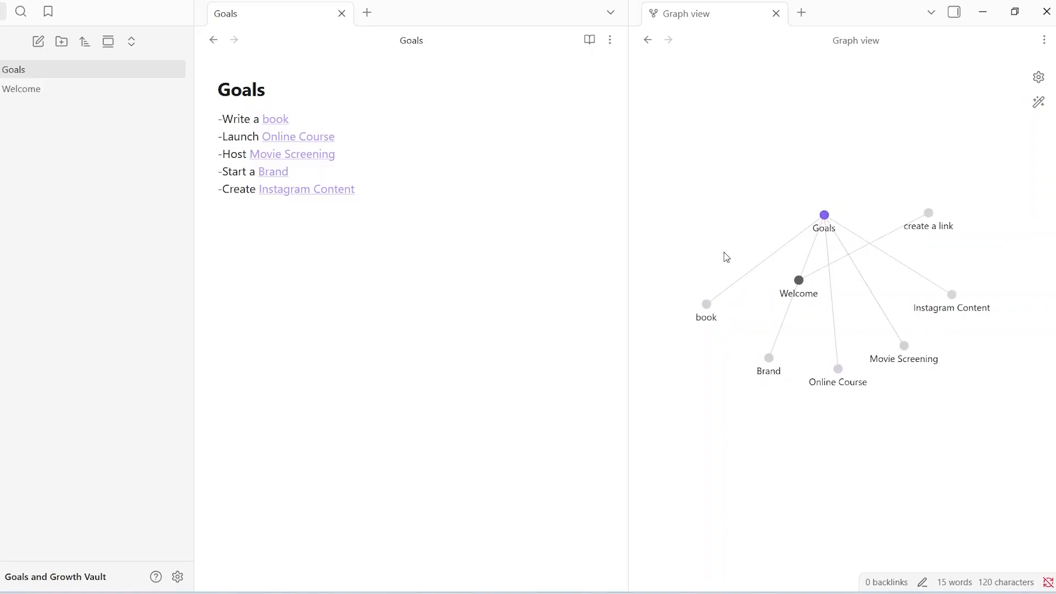
Create the book note from its graph node and enter "-write draft" followed by several empty dash lines
left_click(707, 305)
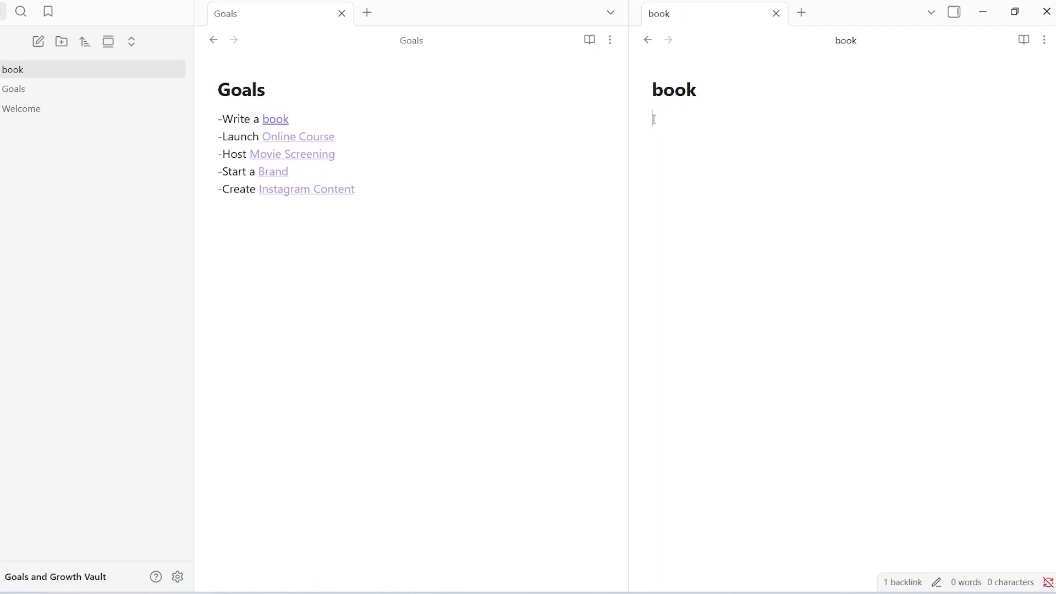
type("I")
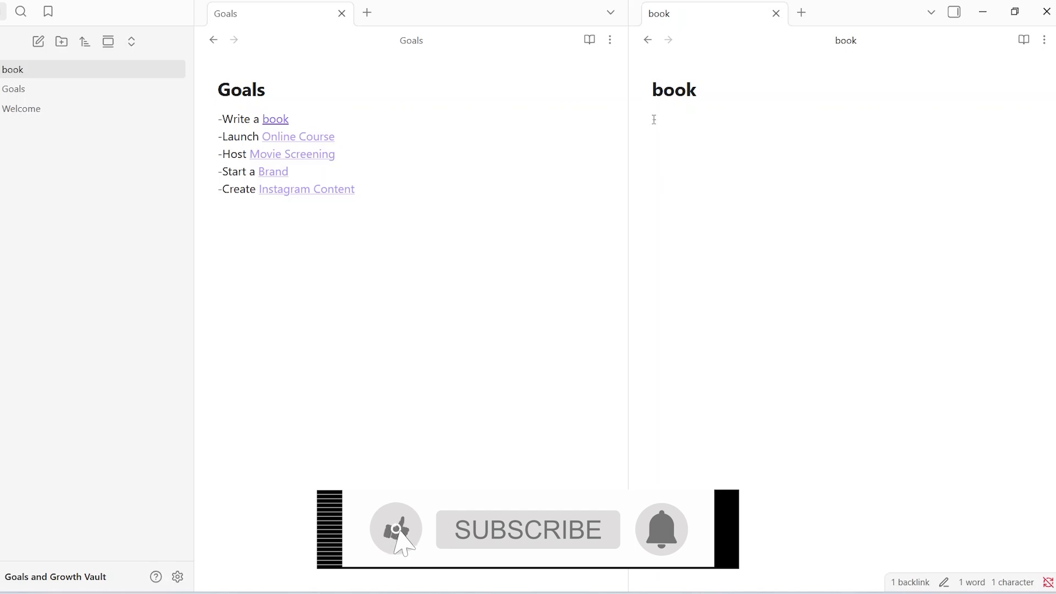
type("write d")
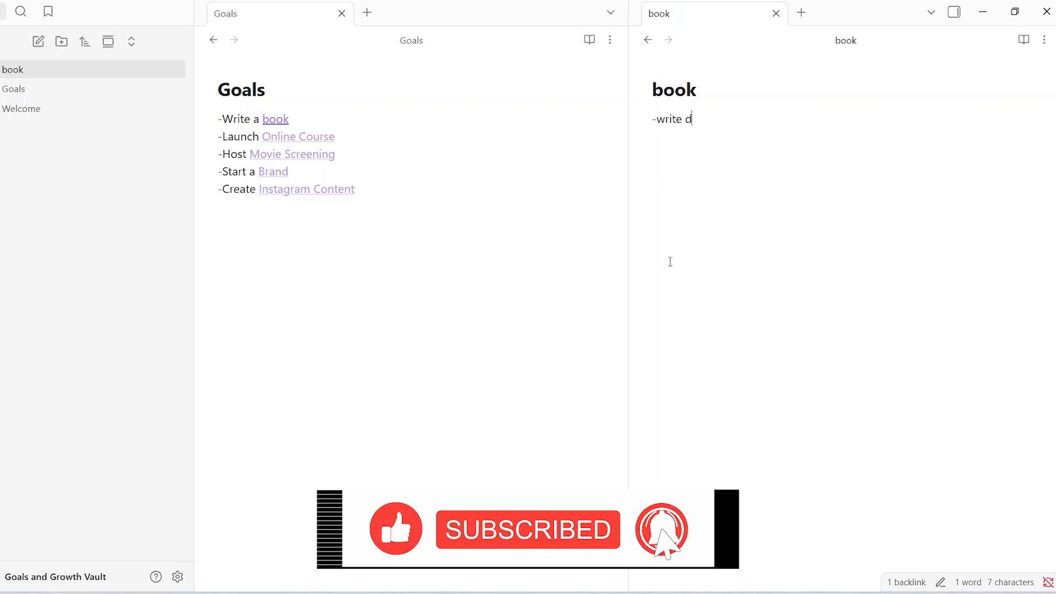
type("raft")
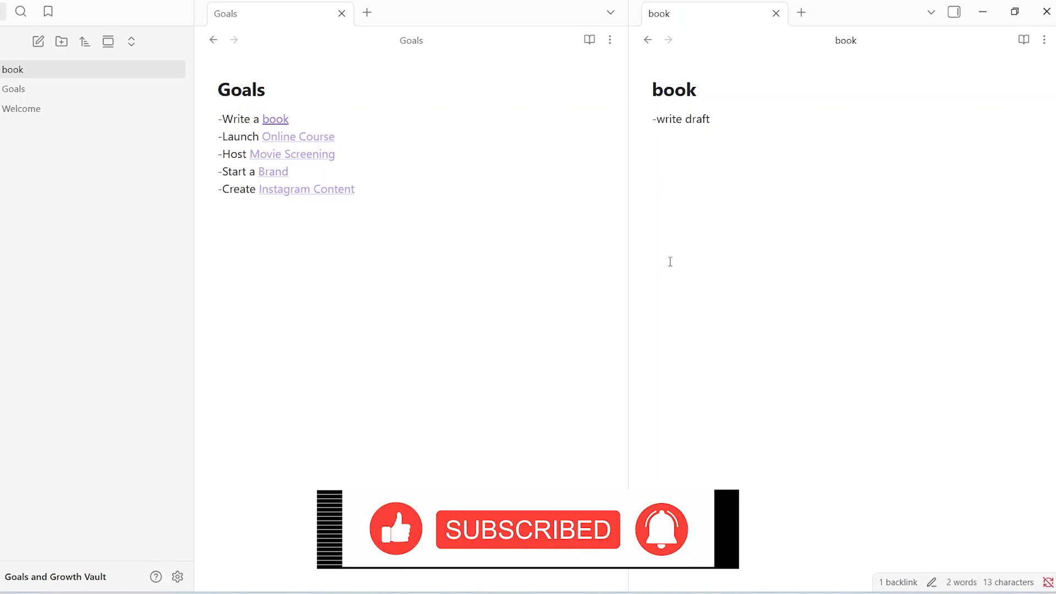
type(" -  -- - - -")
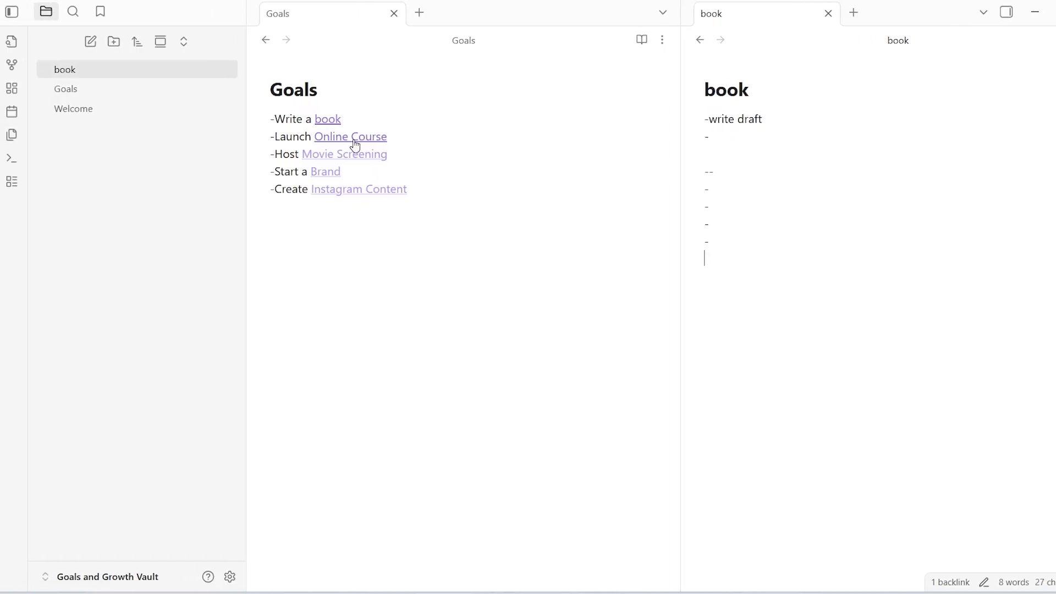
Create the Online Course note from its link in the Goals note and show the graph view in two side-by-side panes
left_click(355, 144)
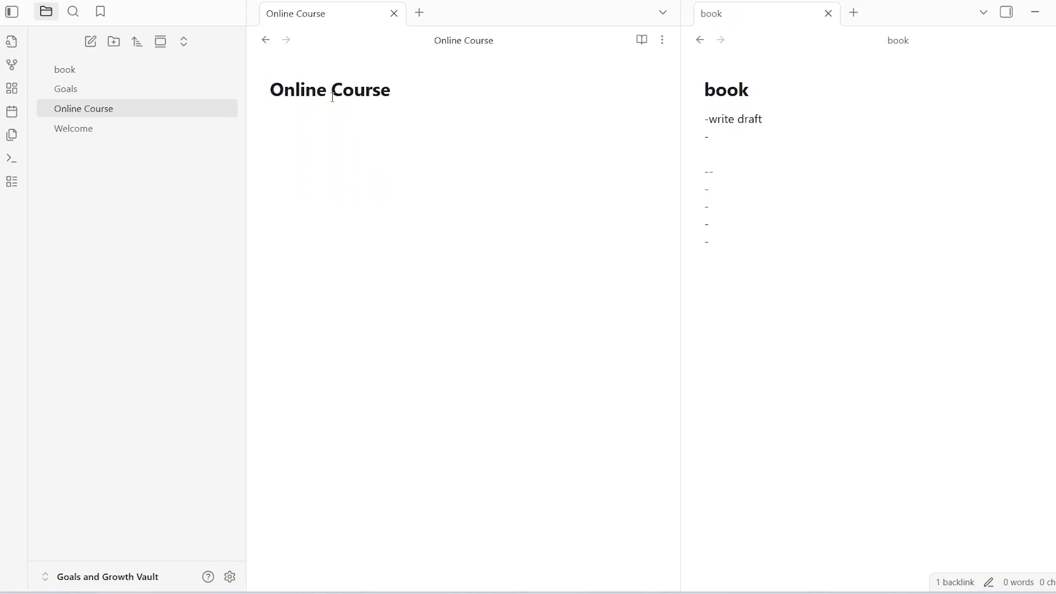
left_click(828, 13)
left_click(12, 65)
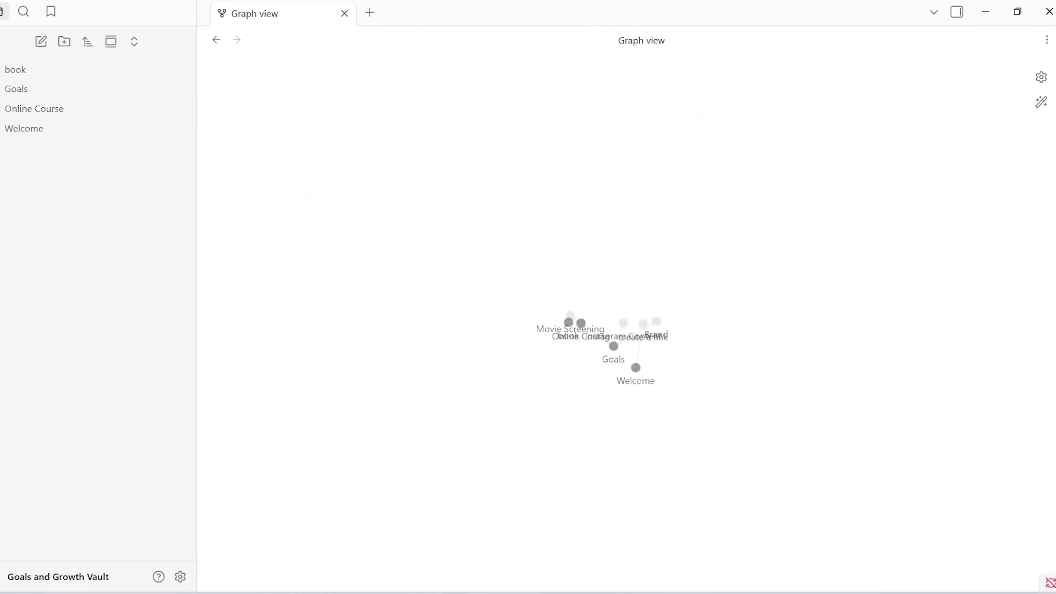
left_click(1047, 40)
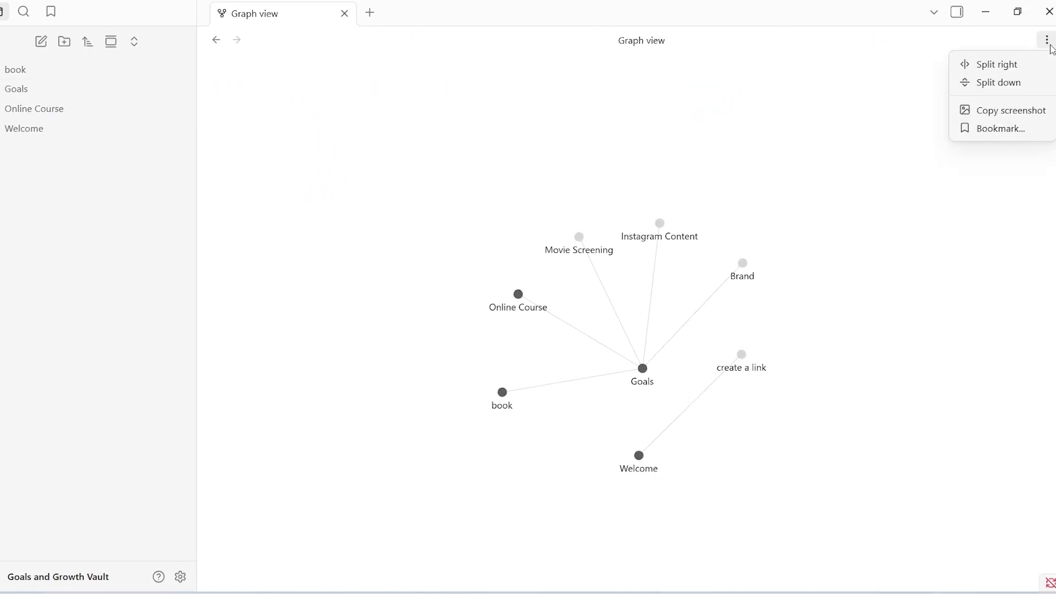
left_click(1018, 66)
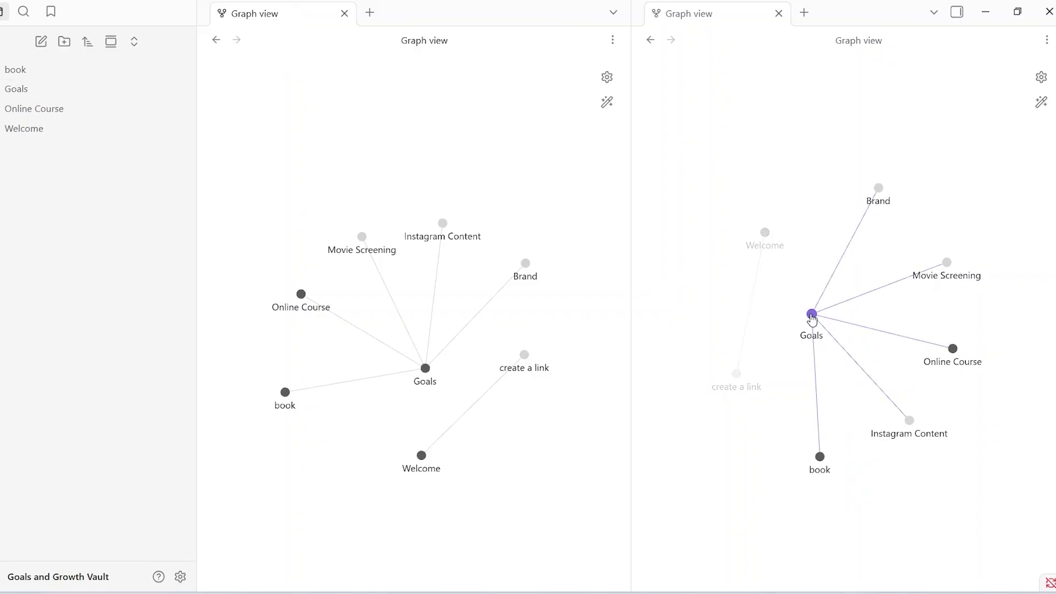
Open the book note in one pane and the Goals note in the other from their graph nodes
left_click(820, 464)
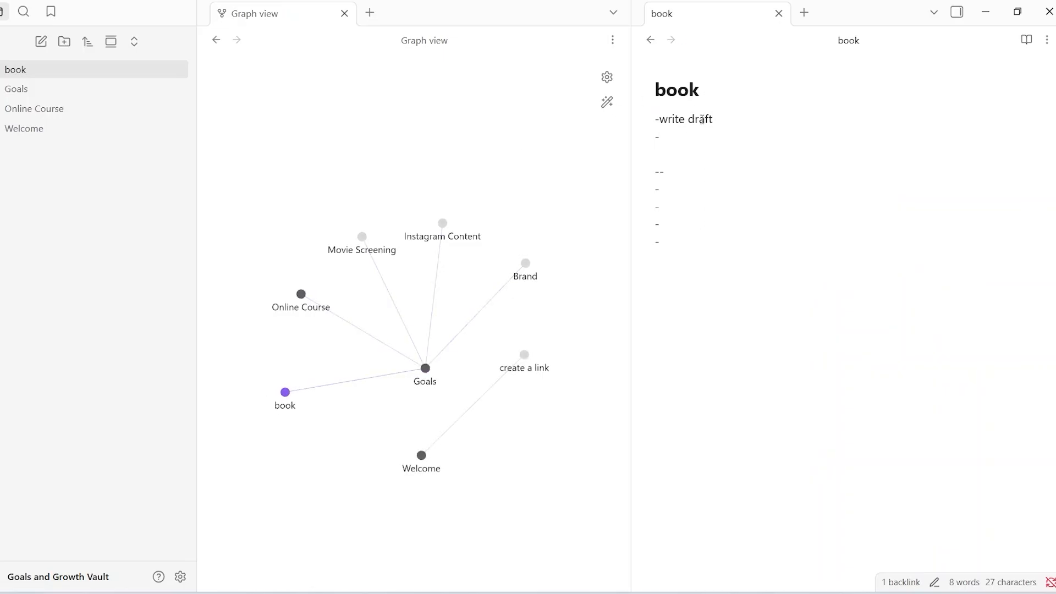
left_click(428, 379)
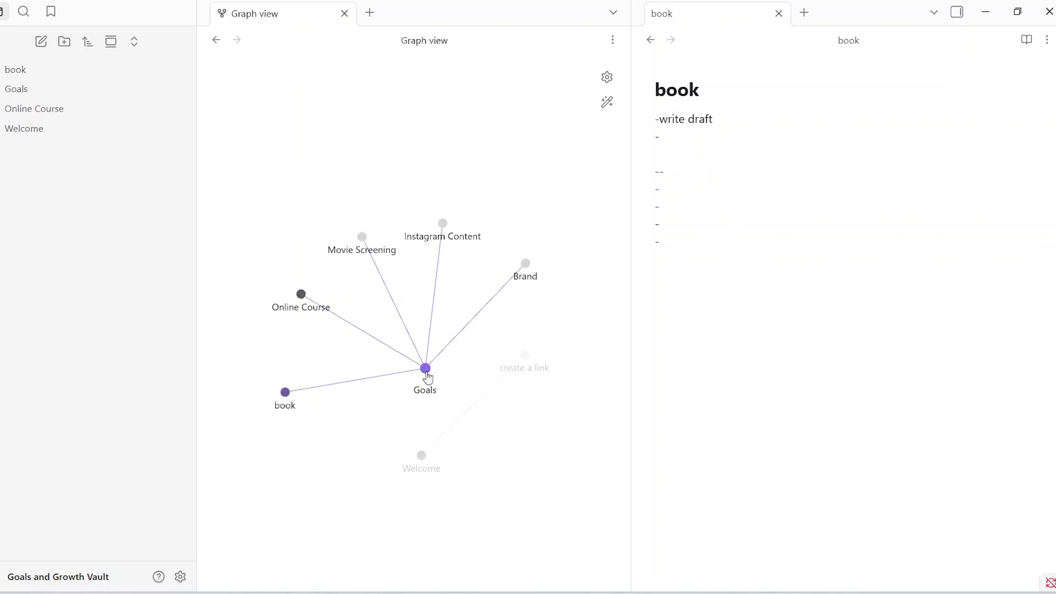
left_click(428, 379)
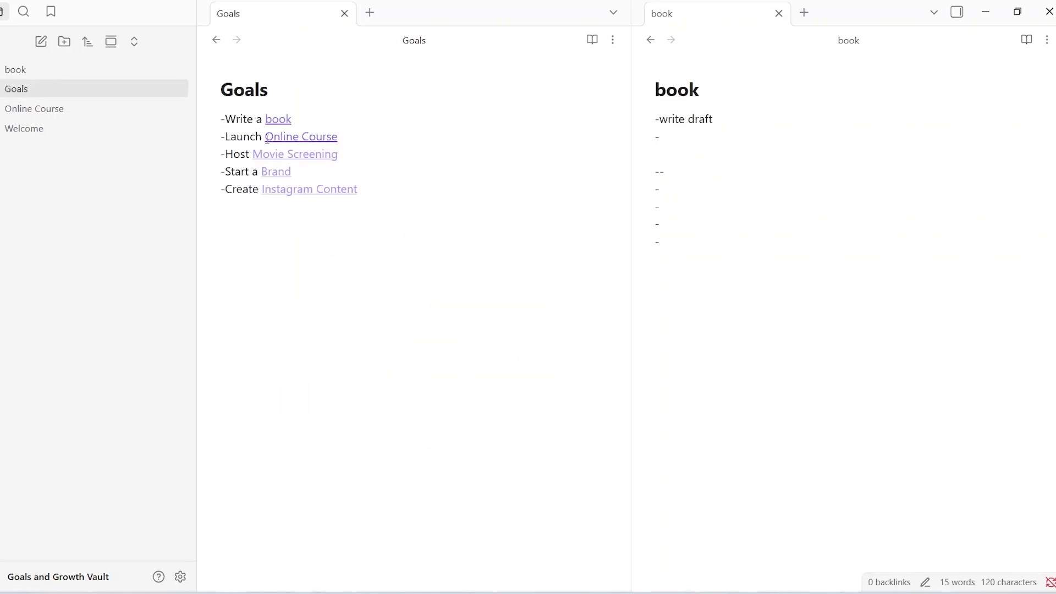
View the Online Course note from Goals, and create the Instagram Content note from its node in the graph view
left_click(302, 139)
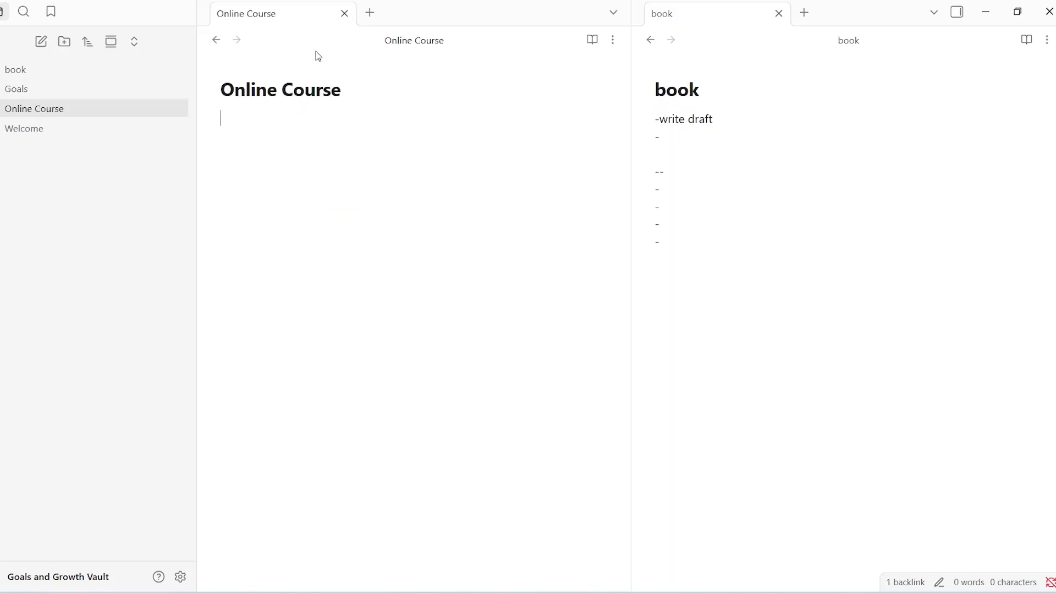
key("ctrl+g")
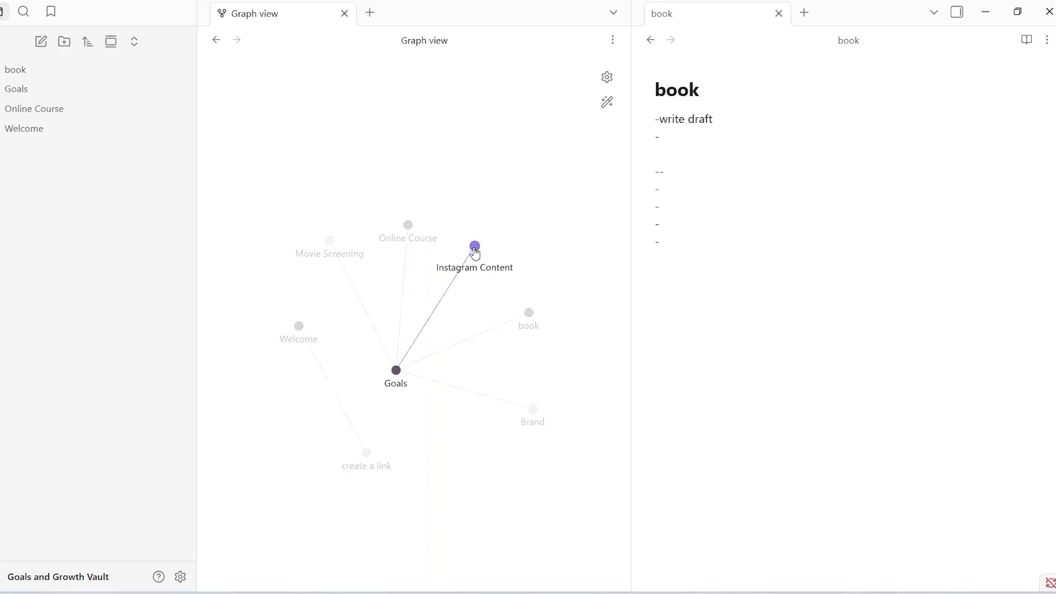
left_click(475, 248)
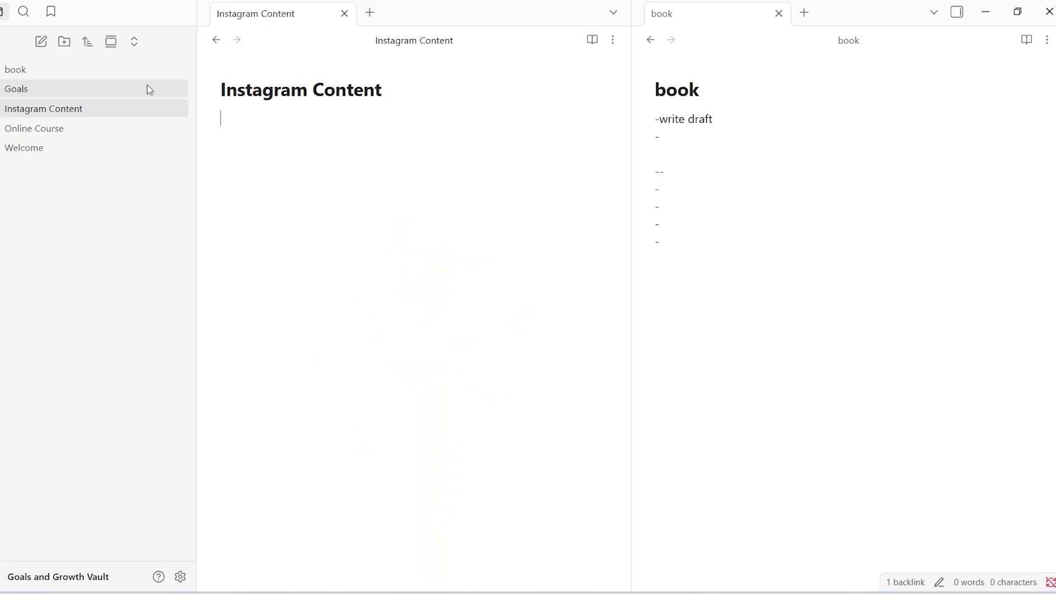
Create the Movie Screening note from its link in the Goals note and add dash lines with a horizontal divider
left_click(40, 91)
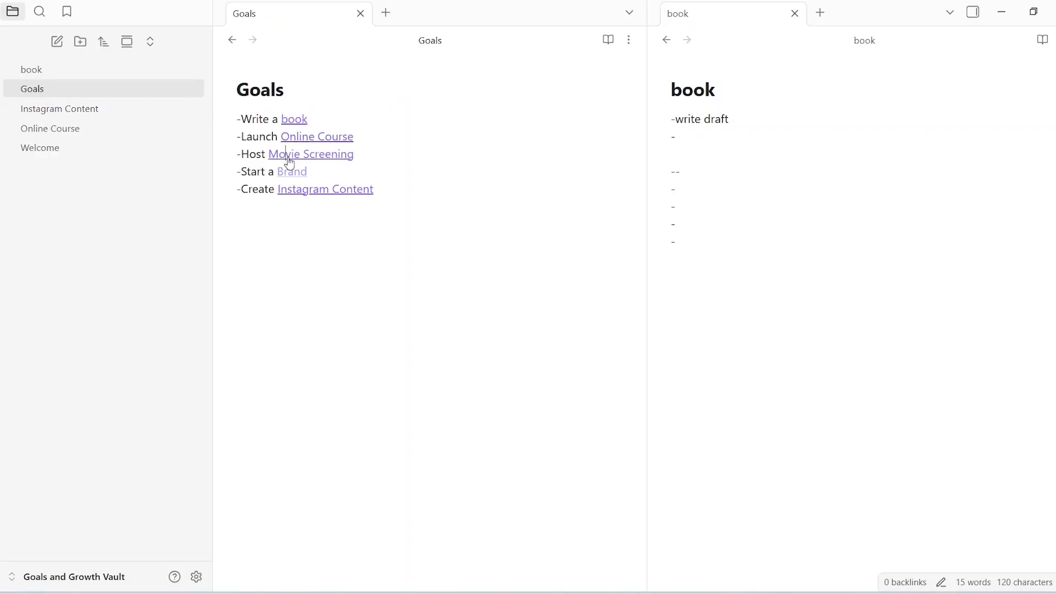
left_click(289, 163)
left_click(238, 122)
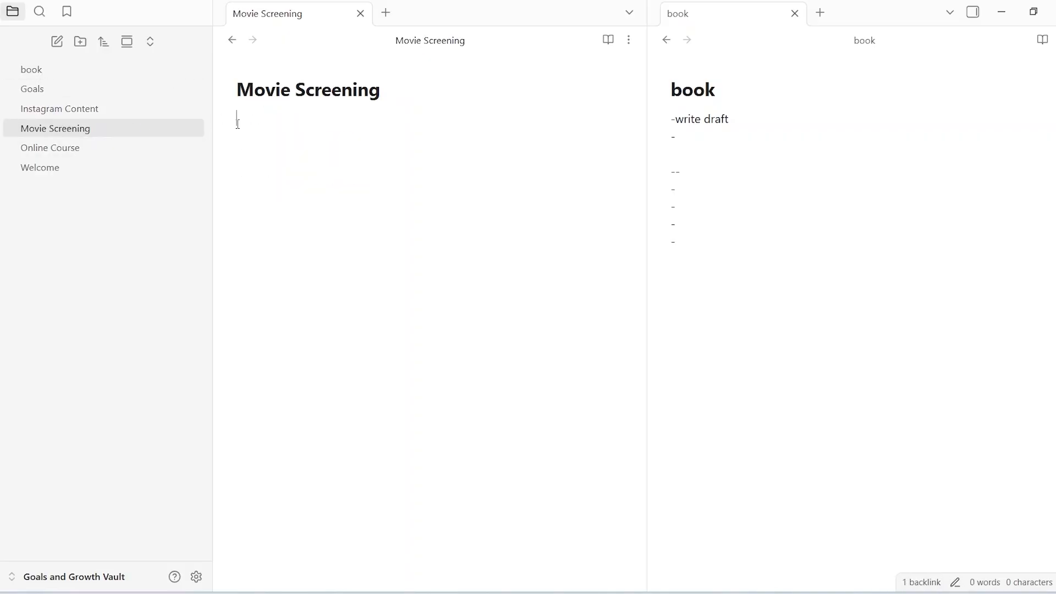
key("Return")
type("- ---")
key("Return")
type("-")
key("Return")
type("-")
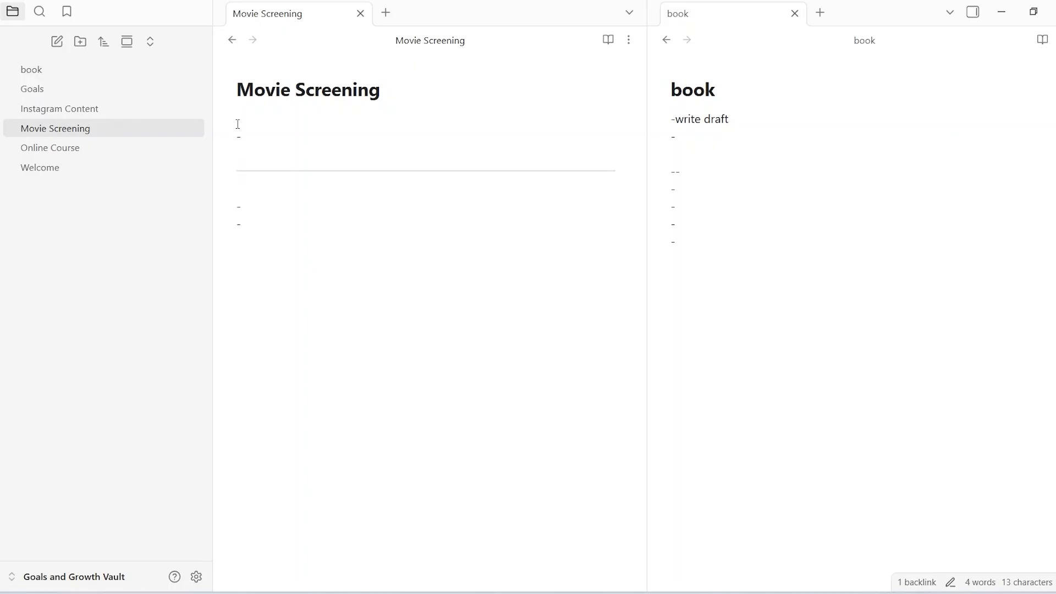
Create the Brand note from its link in the Goals note and return to Goals
left_click(36, 96)
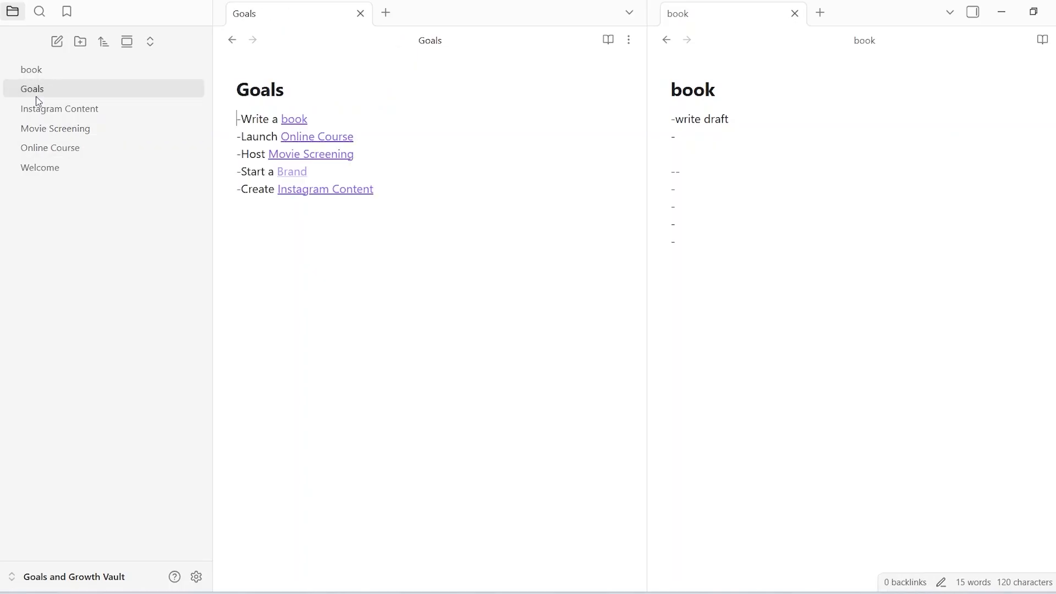
left_click(283, 171)
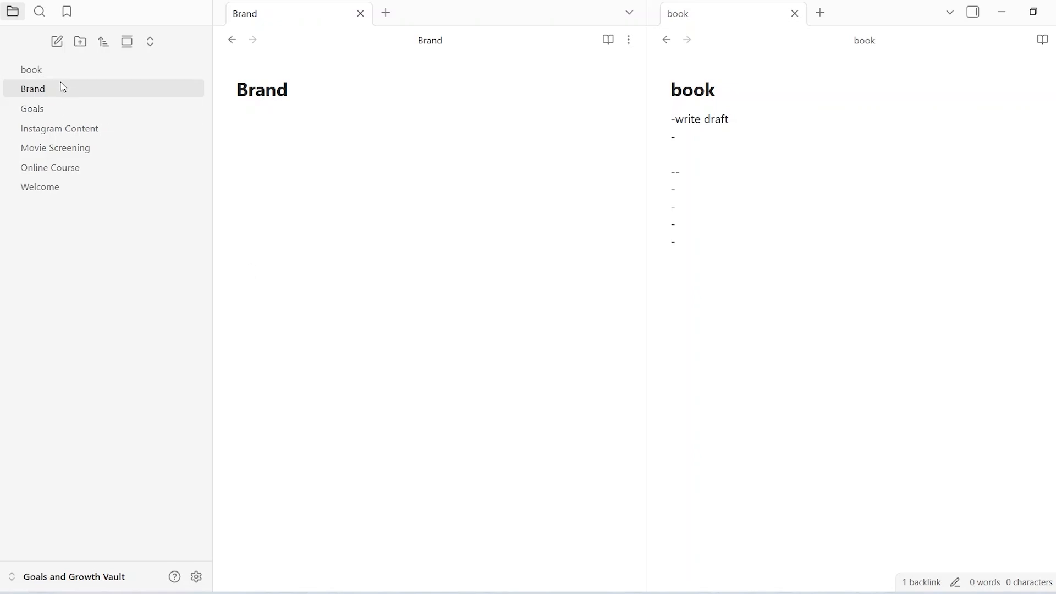
left_click(54, 110)
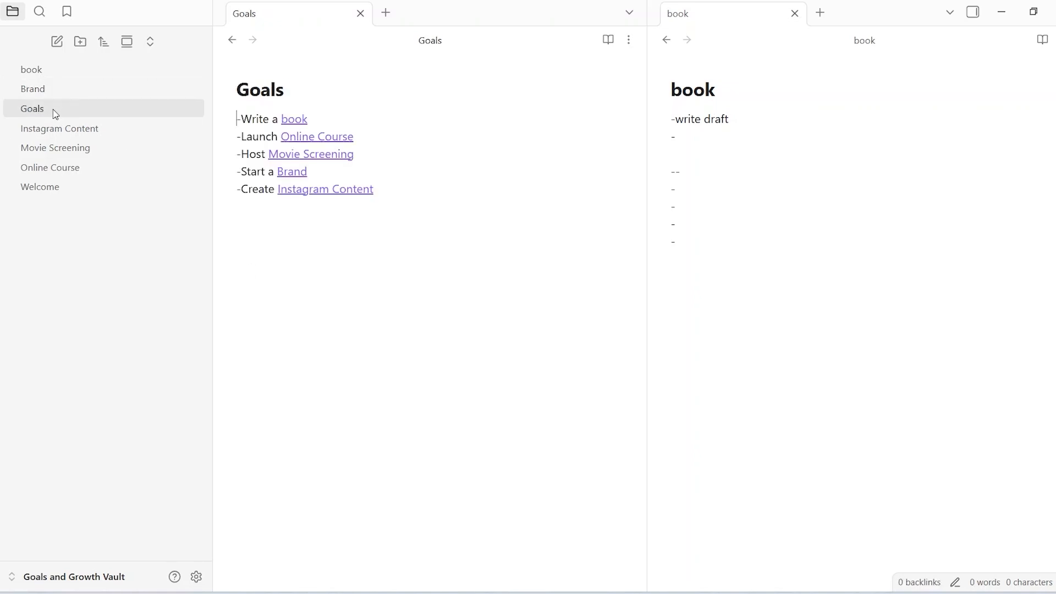
View the Instagram Content note from Goals, close it, and show the graph view in a single pane
left_click(290, 188)
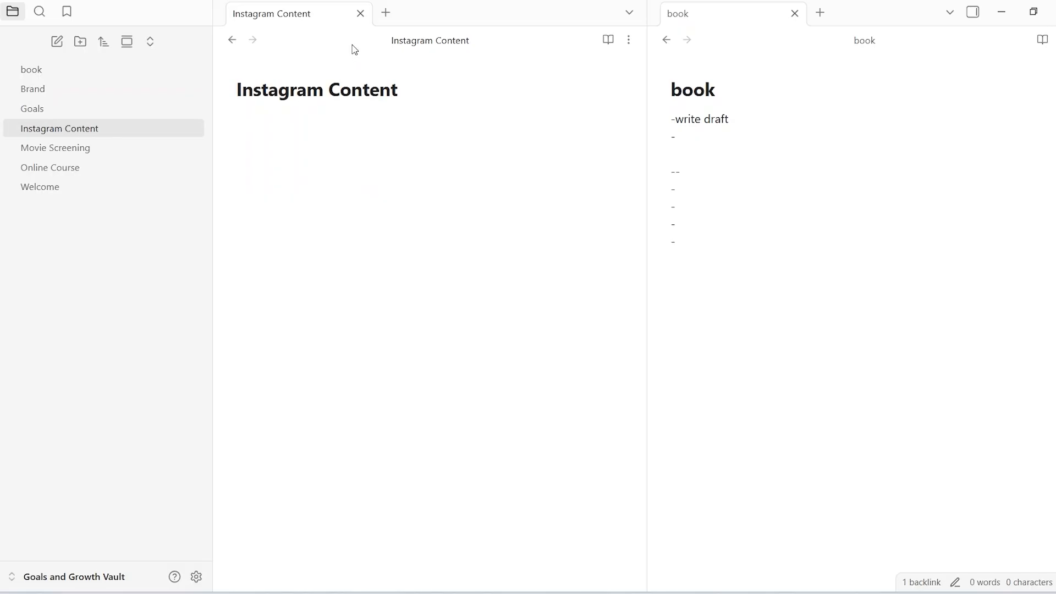
left_click(360, 13)
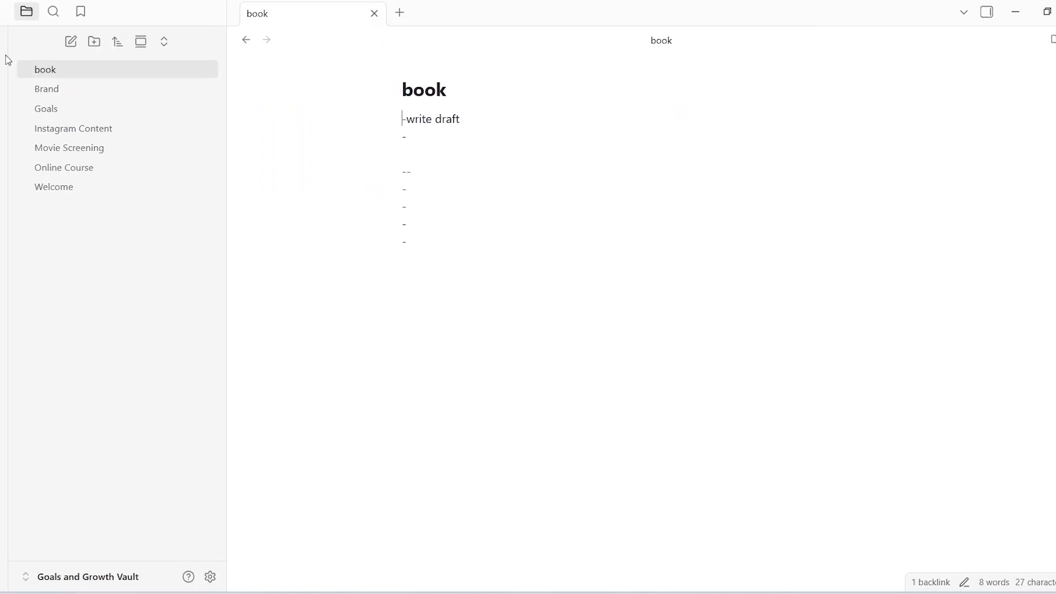
left_click(12, 66)
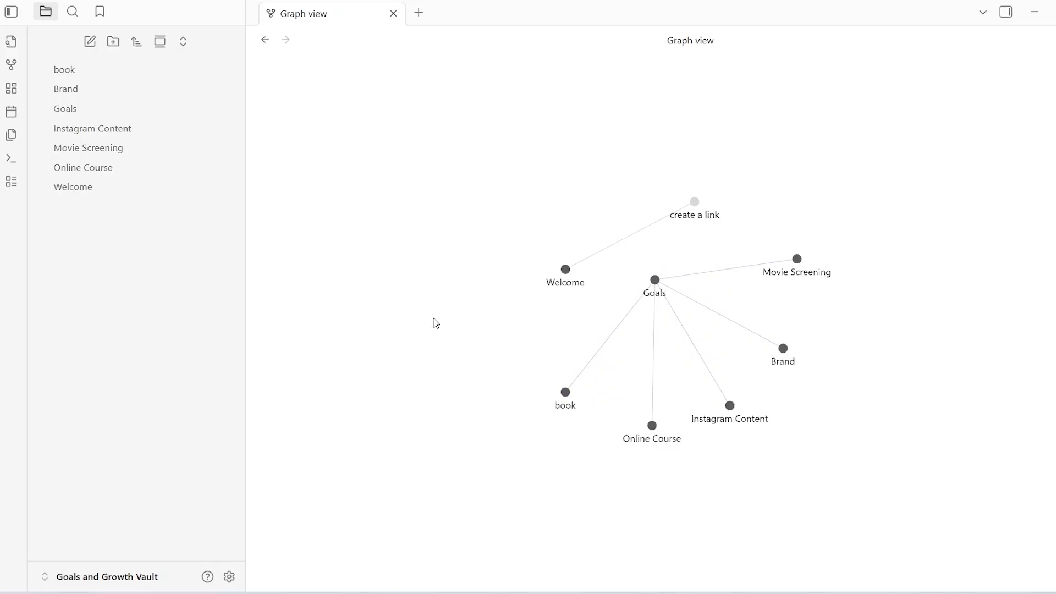
In the book note, turn "write draft" into an internal link and add "-make character sketches" on the second line
left_click(566, 392)
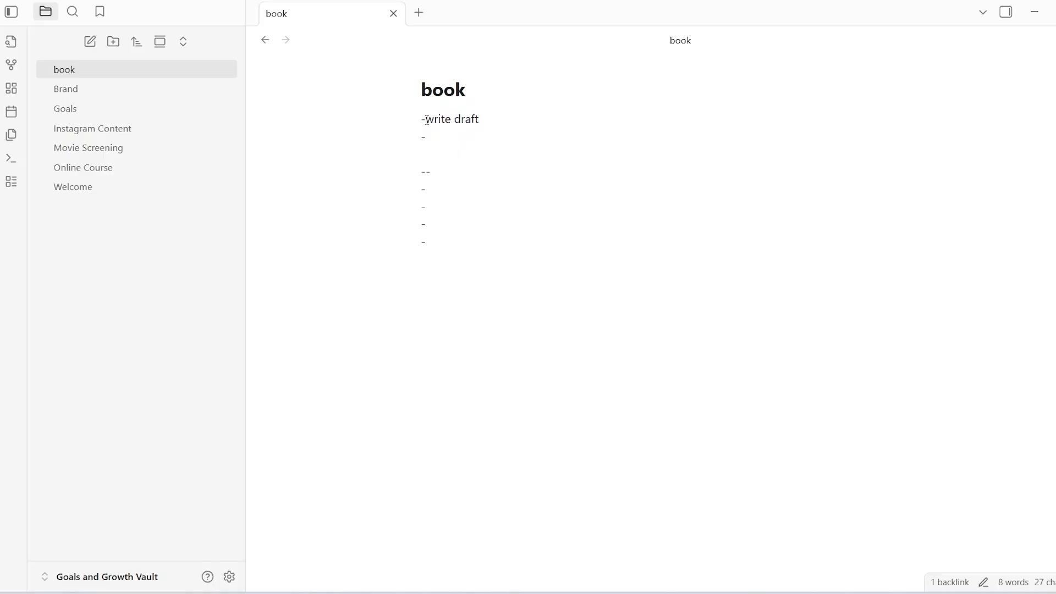
type("[[")
key("Right")
key("Right")
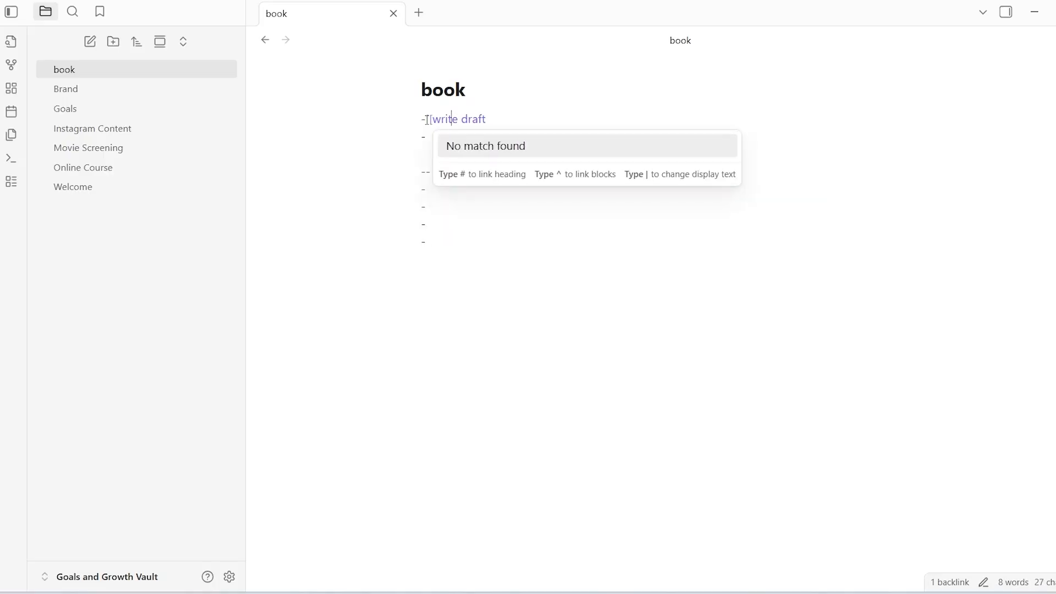
key("Right")
key("Right")
key("Right")
key("Right")
type("]]")
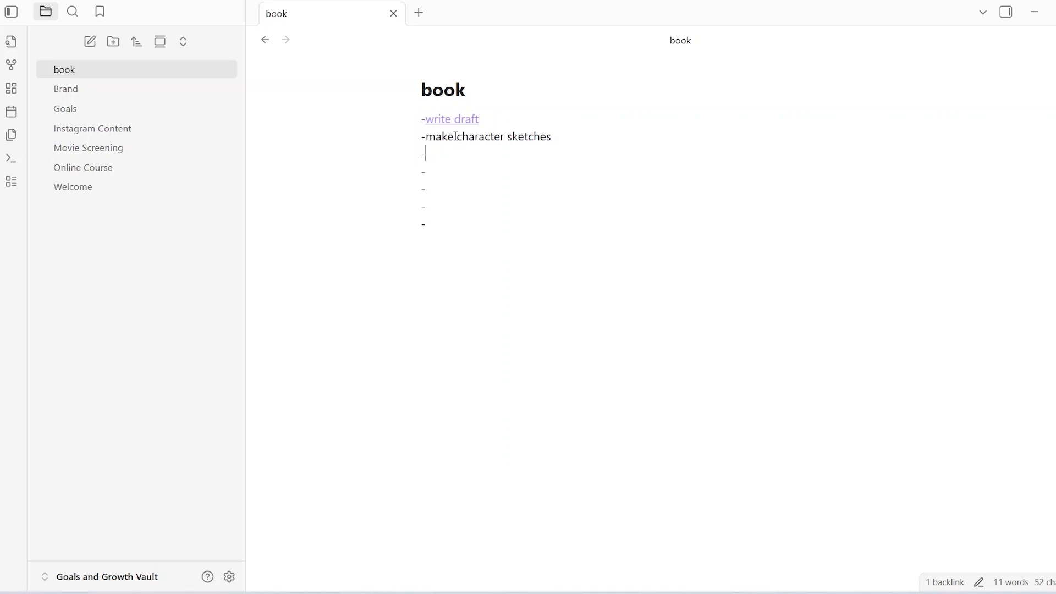
Turn "character sketches" in the book note's second line into an internal link with double square brackets
left_click(459, 137)
type("[[")
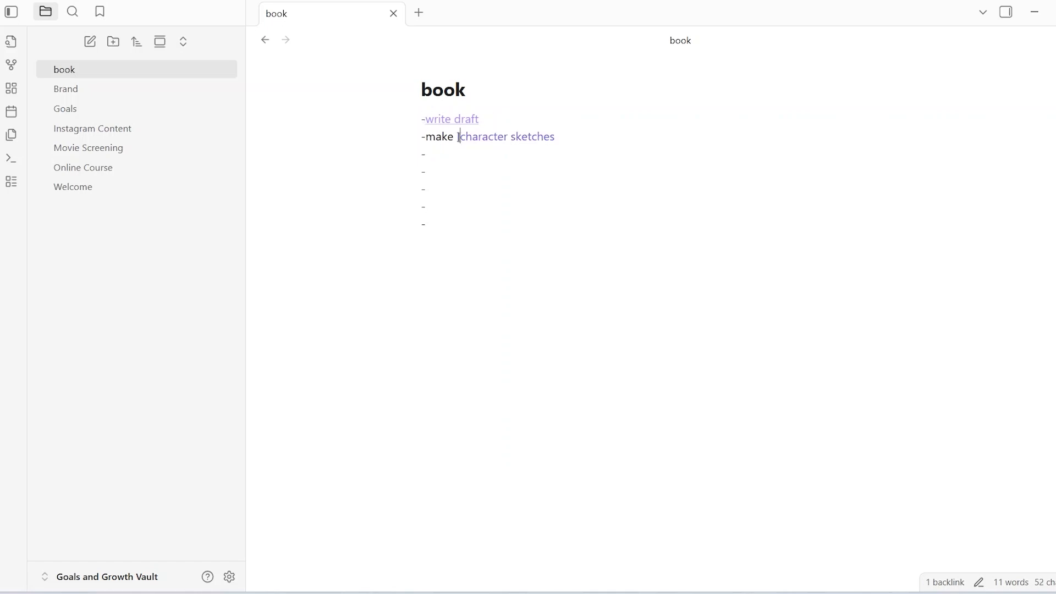
left_click(560, 135)
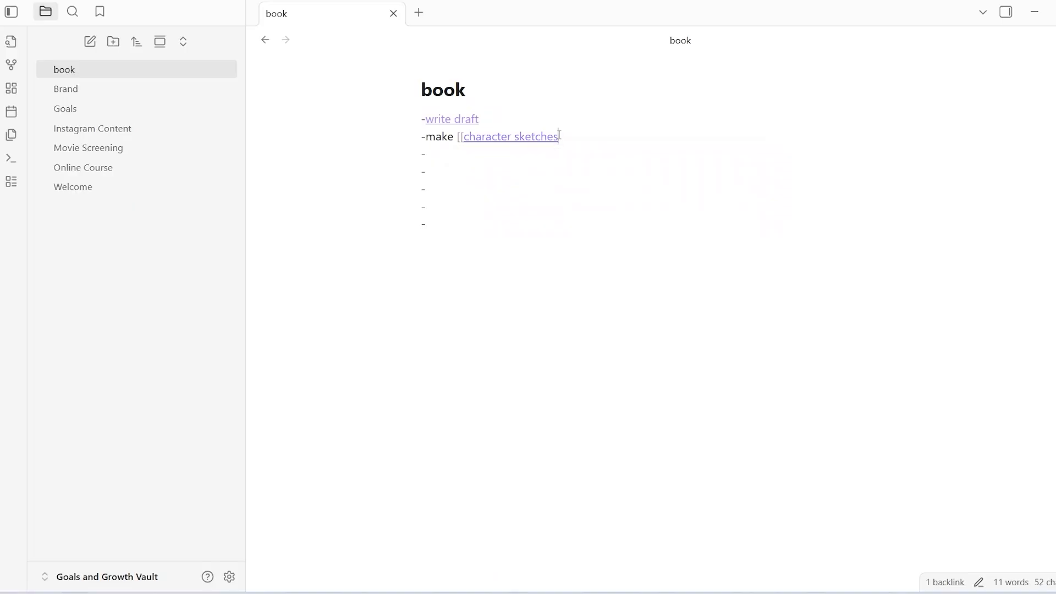
type("]]")
Create the write draft note from its link in the book note and return to the book note
left_click(455, 127)
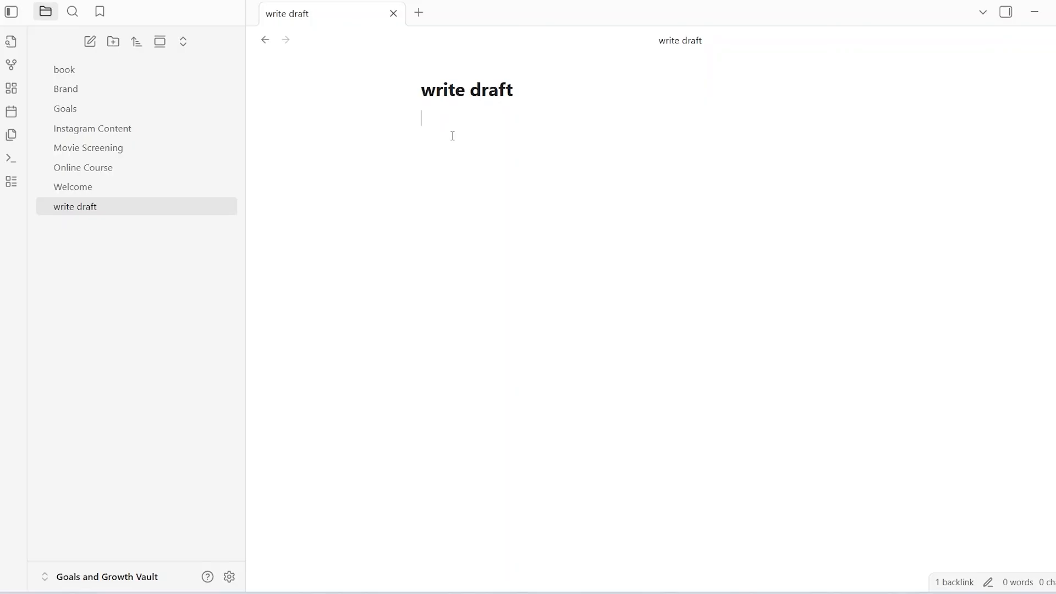
left_click(79, 70)
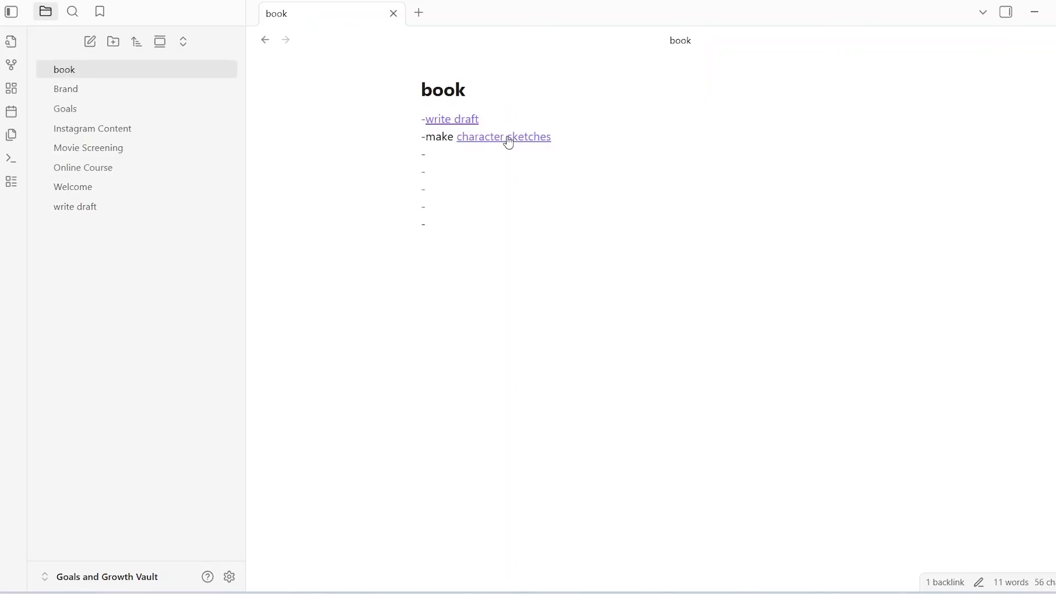
Create the character sketches note from its link in the book note and enter 1, 2 and 3 on separate lines
left_click(509, 141)
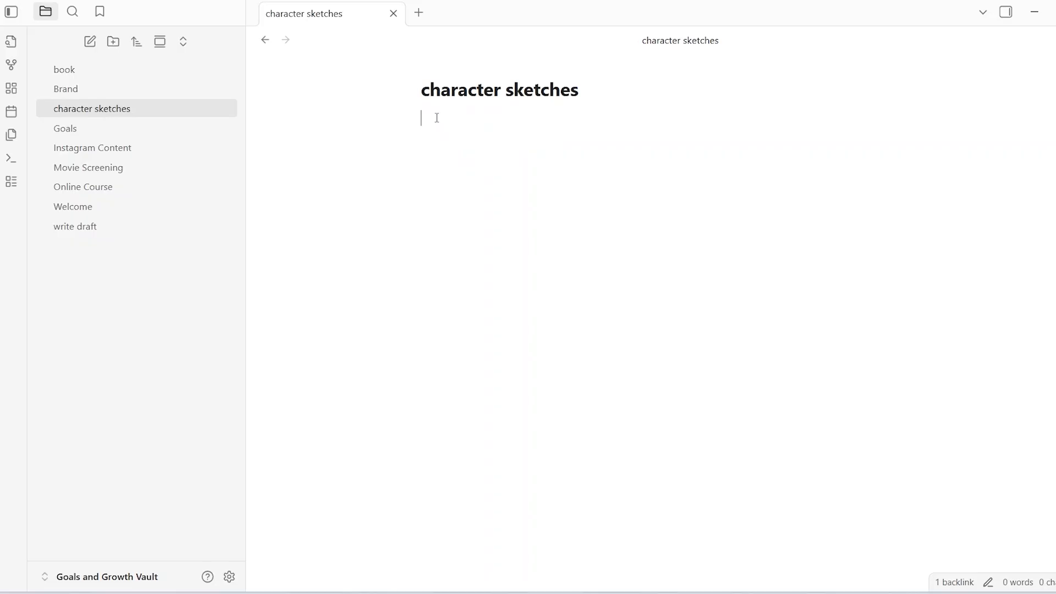
type("1")
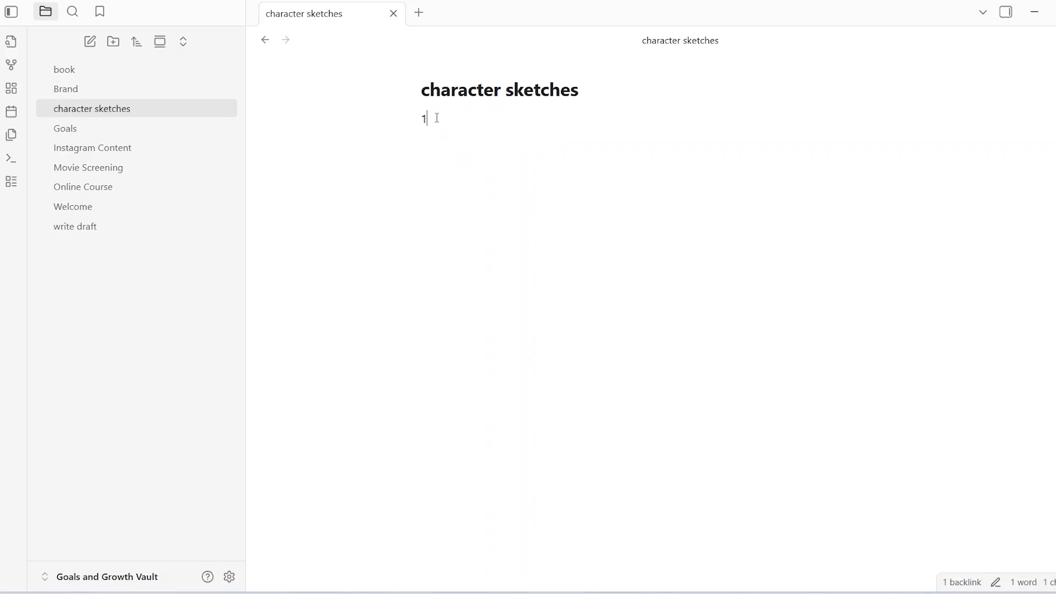
key("Return")
type("2 ")
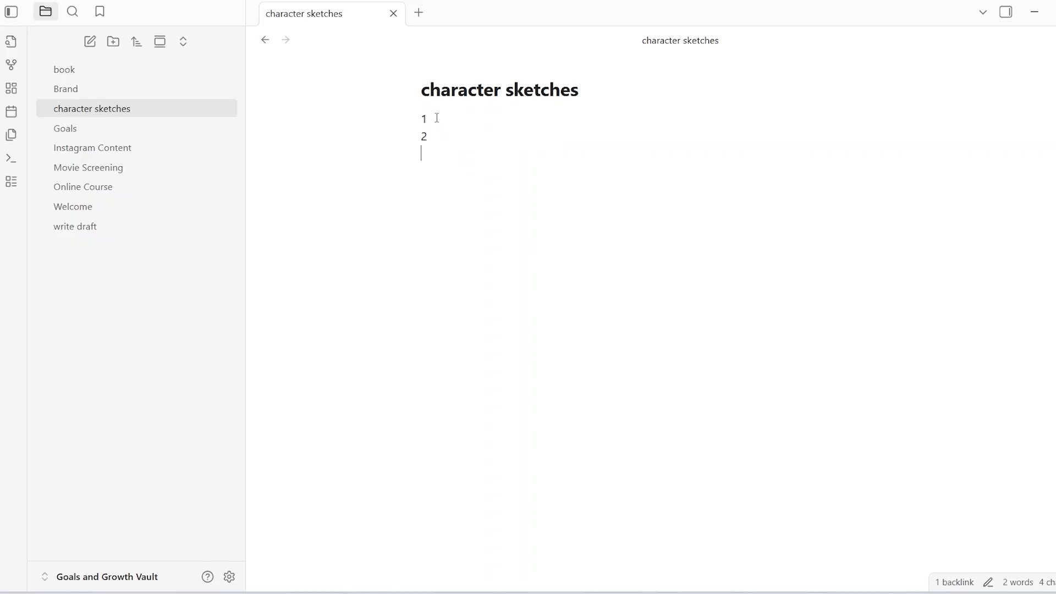
type("3")
Show the graph view, reposition the Goals node, view the write draft note from its node, and return to the graph
left_click(12, 64)
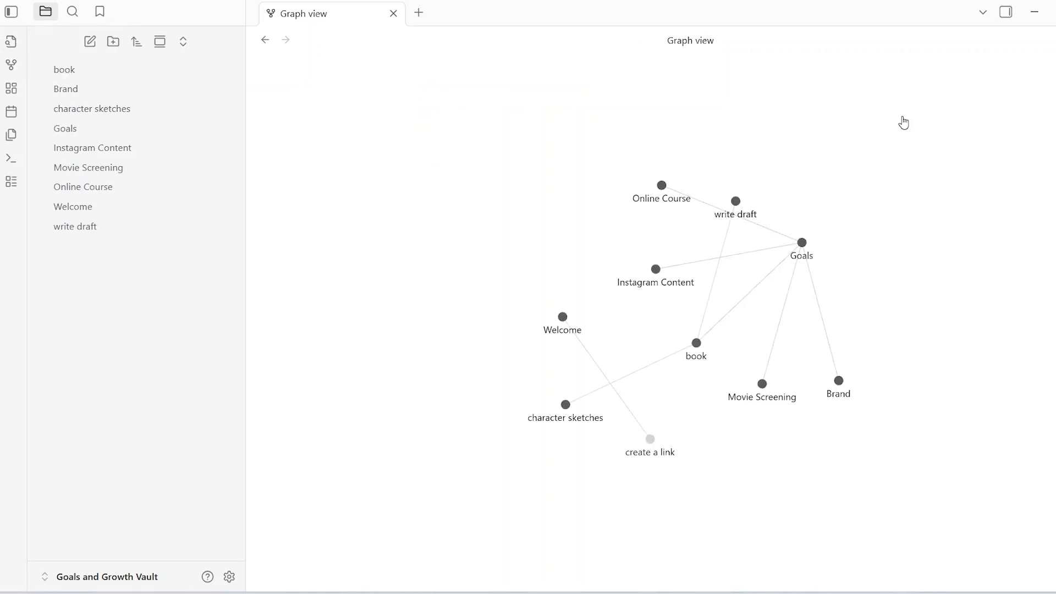
left_click_drag(803, 243, 915, 155)
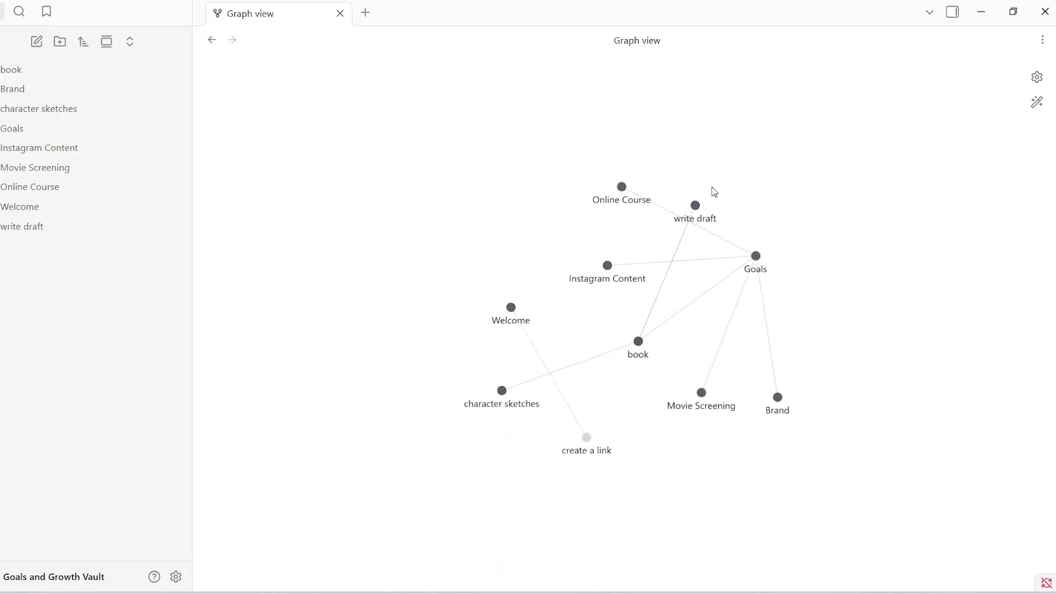
left_click(696, 206)
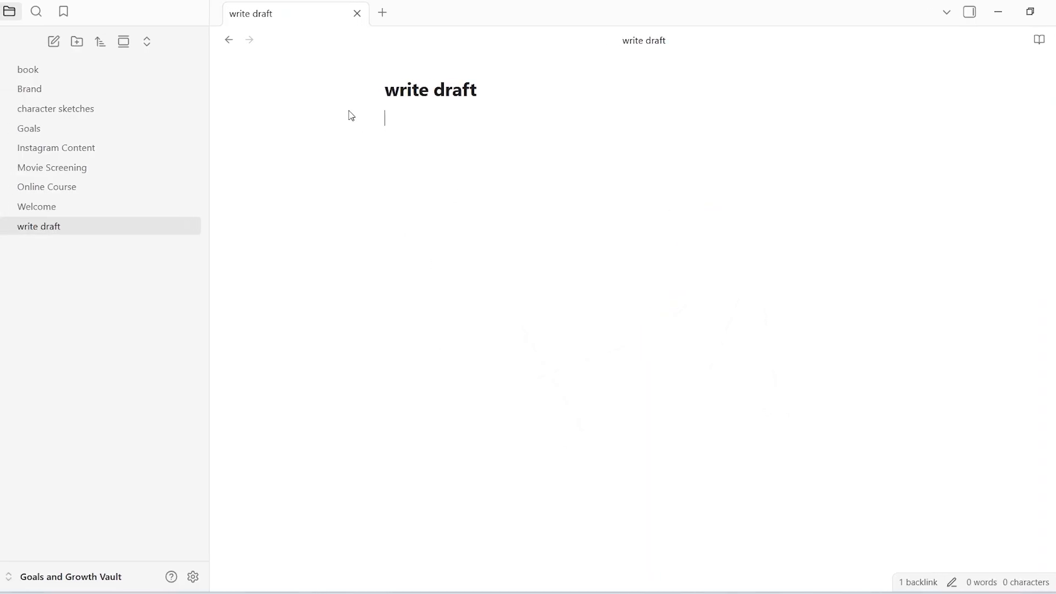
left_click(9, 64)
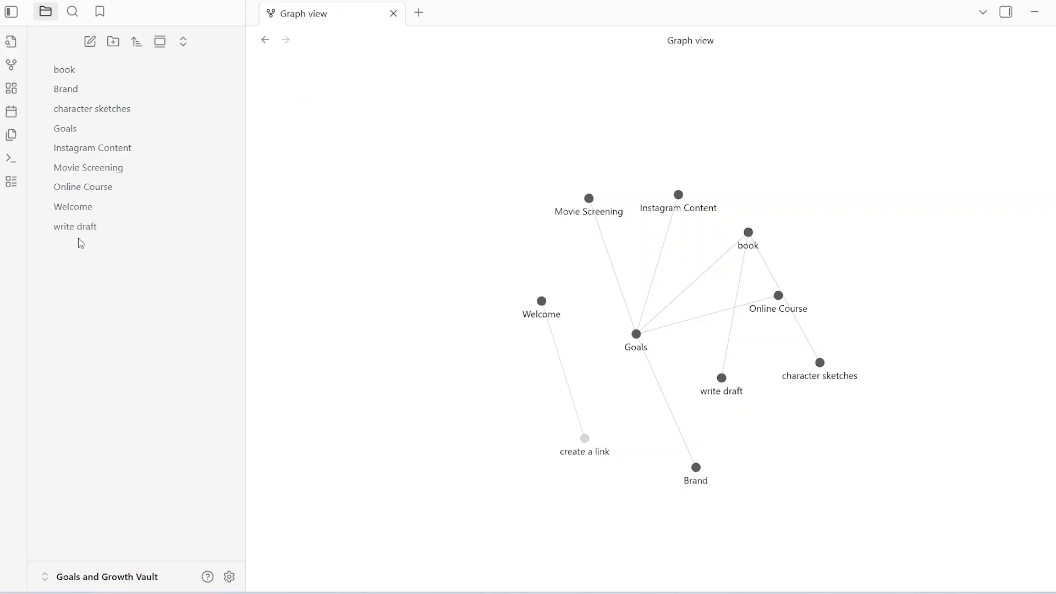
Create a folder named "book" and move the book, character sketches and write draft notes into it
left_click(114, 42)
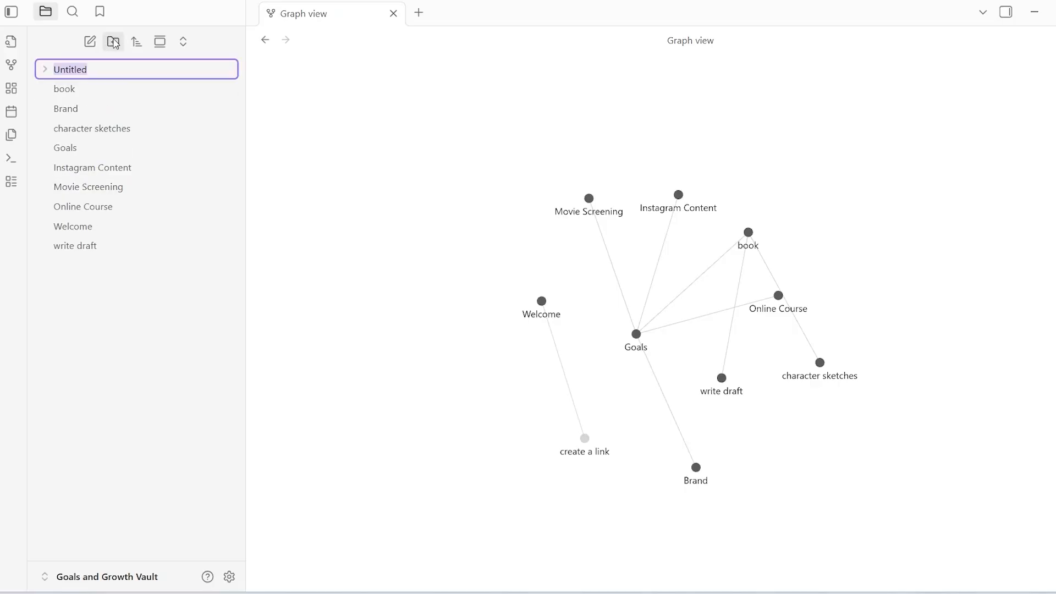
type("book")
key("Return")
left_click_drag(65, 99, 71, 71)
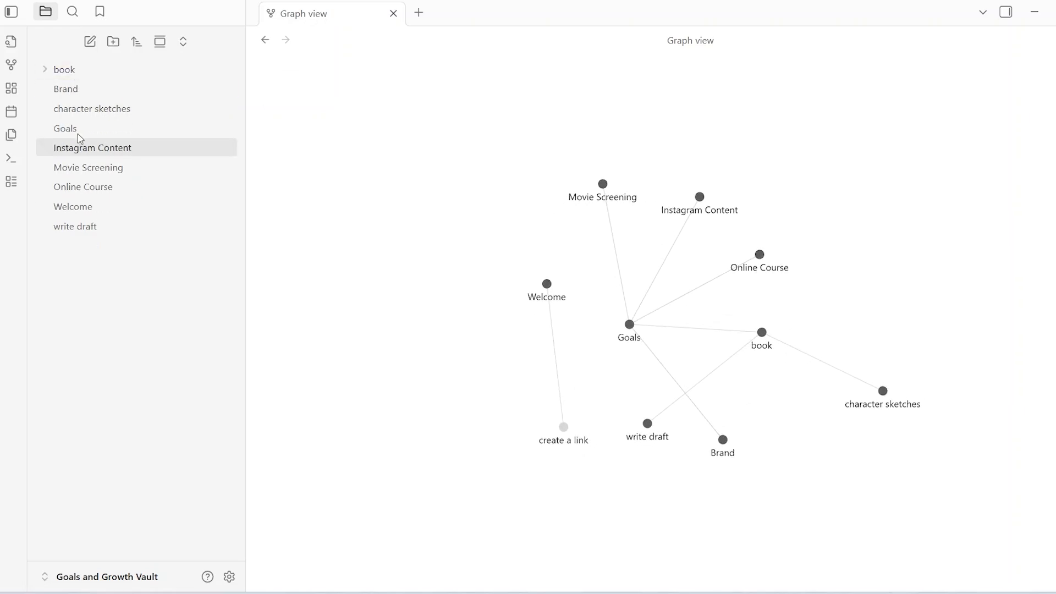
left_click_drag(101, 109, 98, 69)
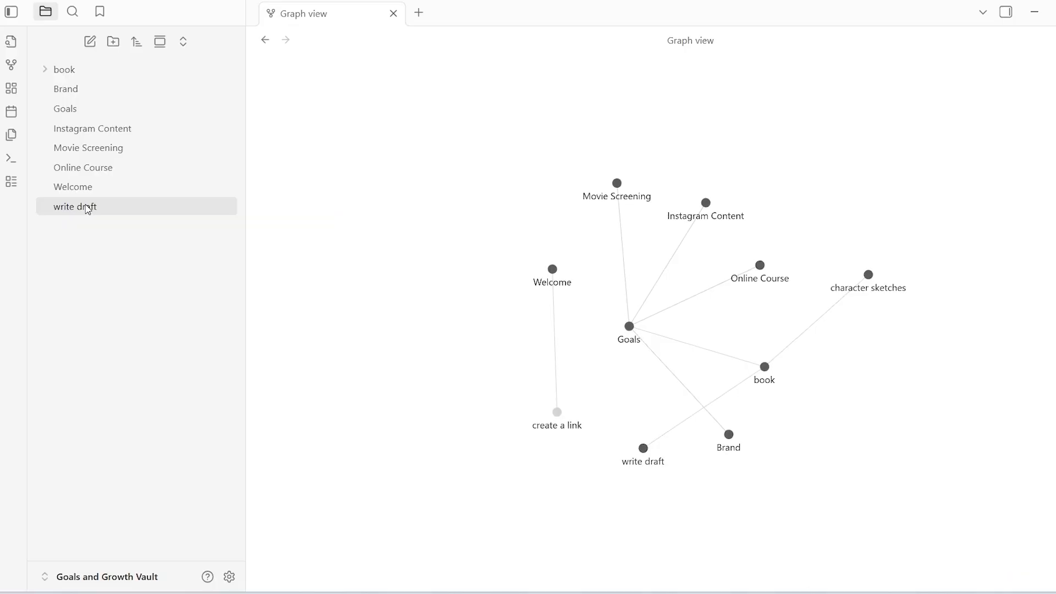
left_click_drag(88, 209, 75, 74)
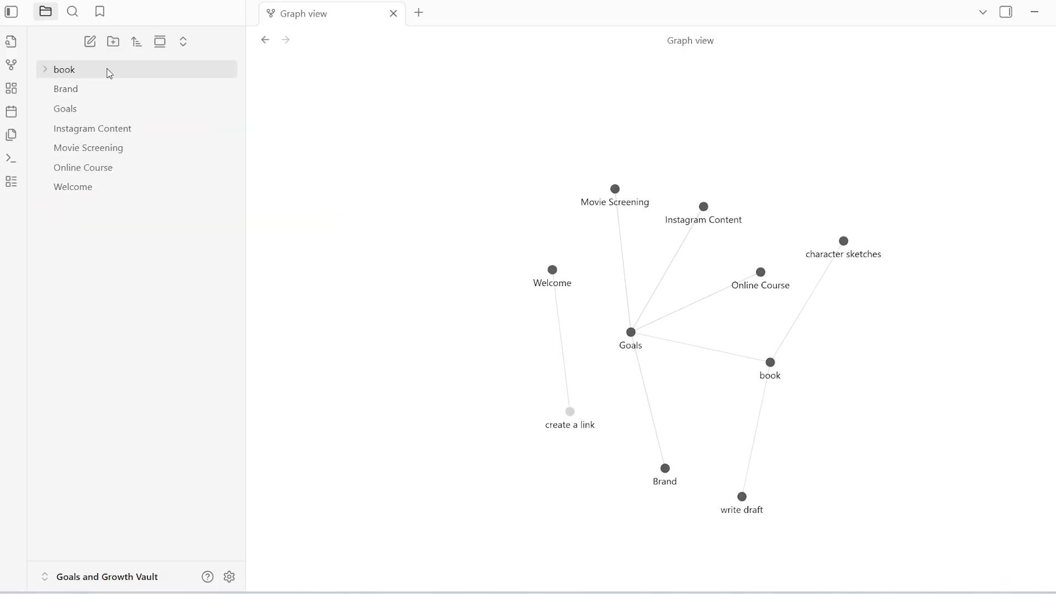
Create an "actions" folder holding the write draft and character sketches notes, and nest it inside the book folder
left_click(117, 42)
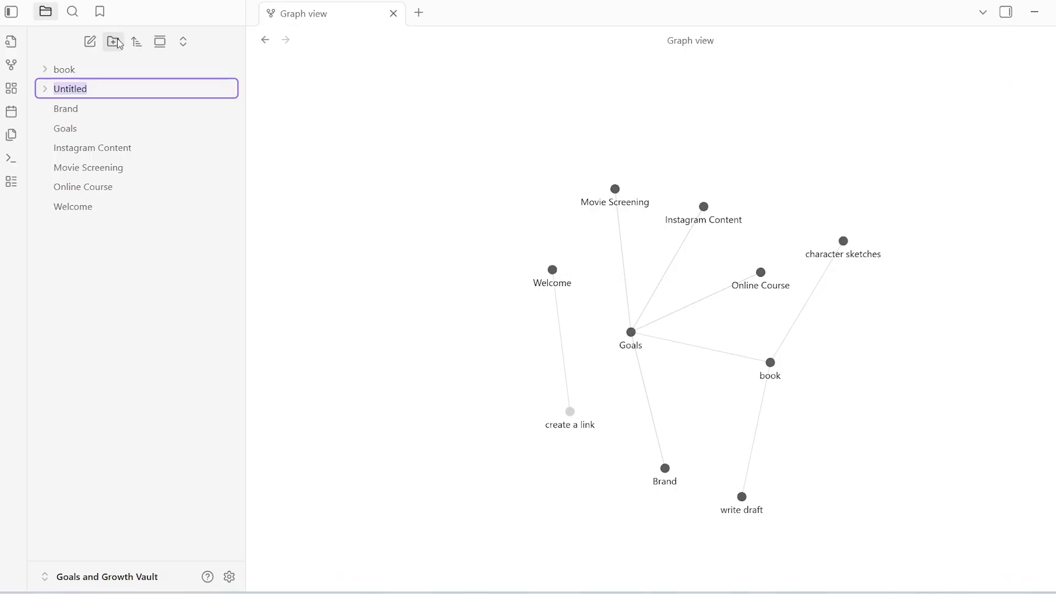
type("actions")
left_click(77, 95)
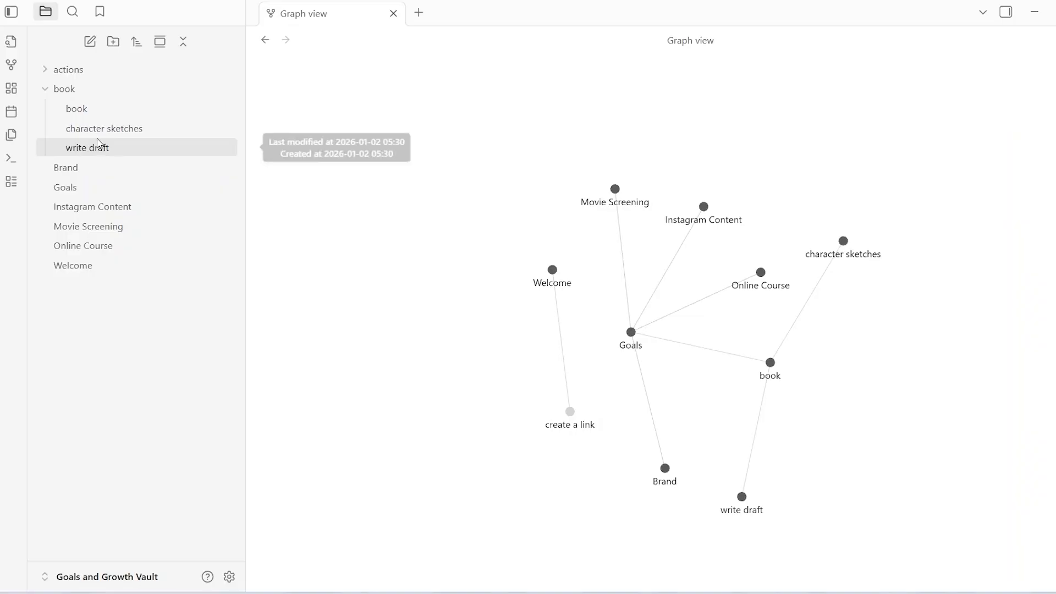
left_click_drag(98, 146, 85, 73)
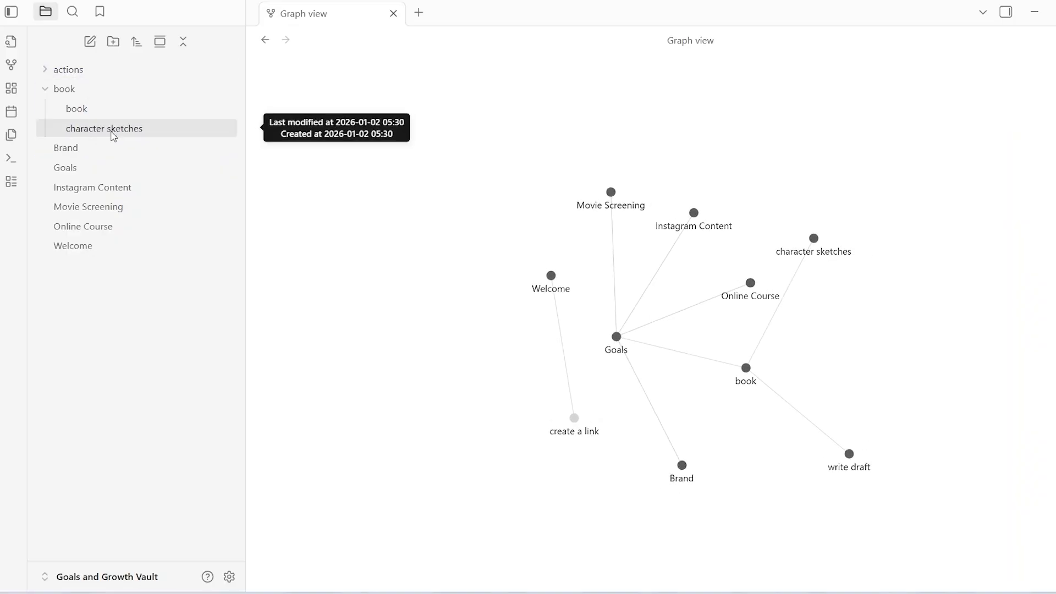
left_click_drag(112, 135, 100, 73)
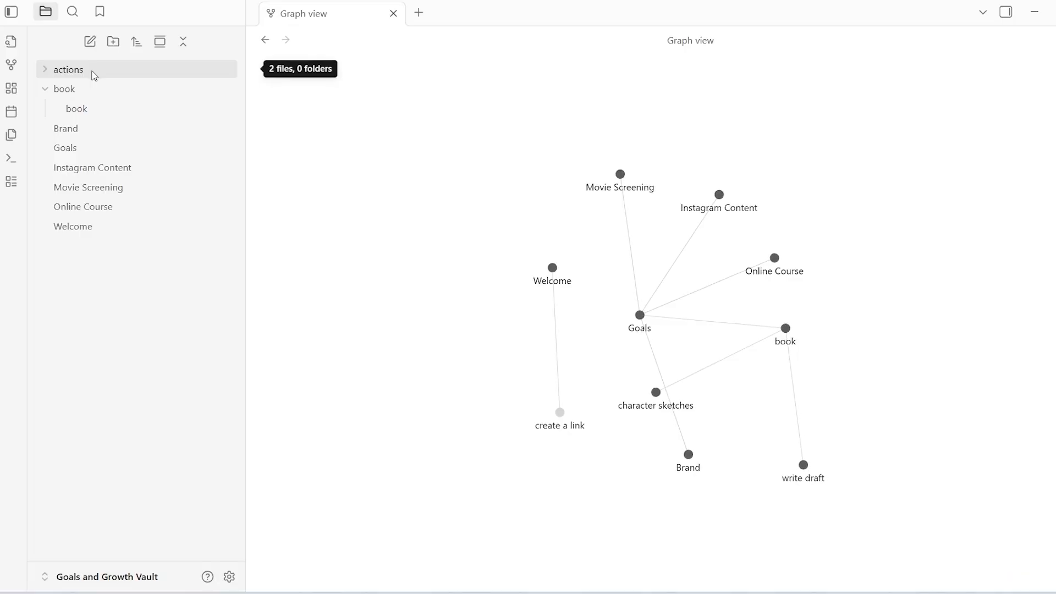
left_click_drag(94, 75, 85, 98)
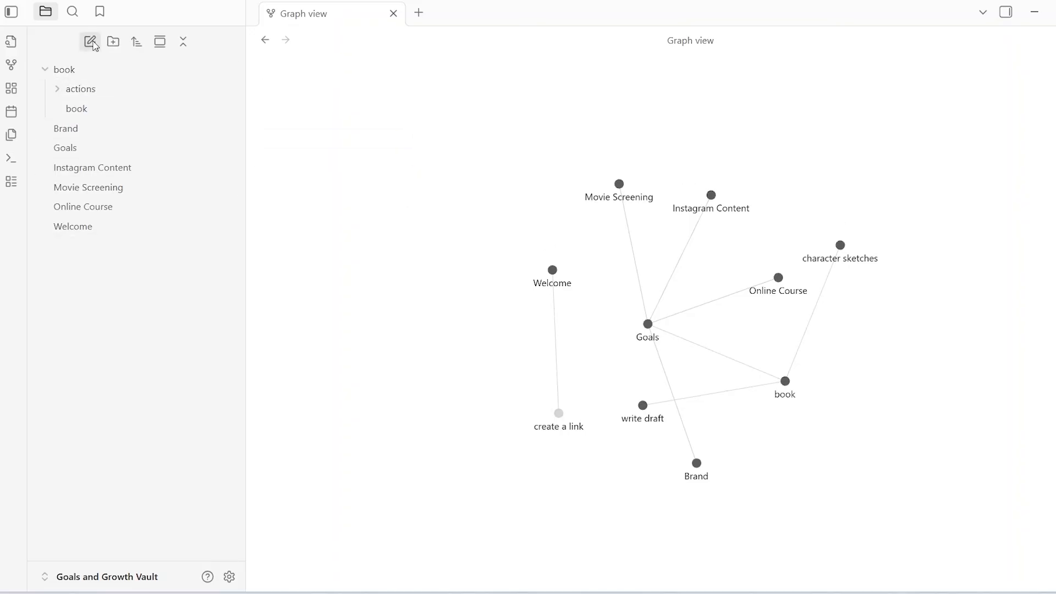
Create today's daily note and start a list of four lines that each hold only a dash
left_click(16, 118)
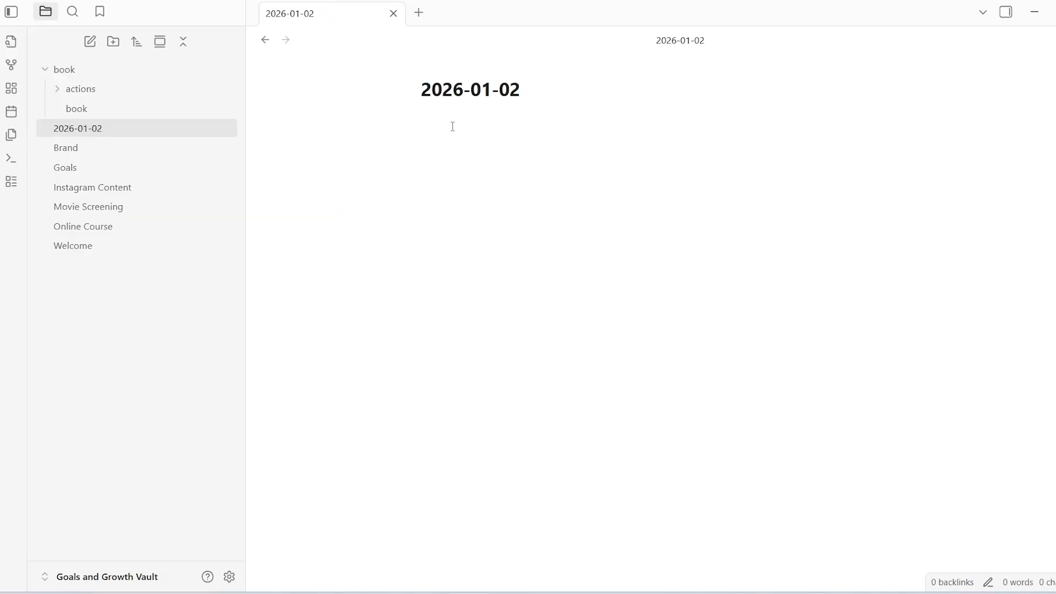
type("-")
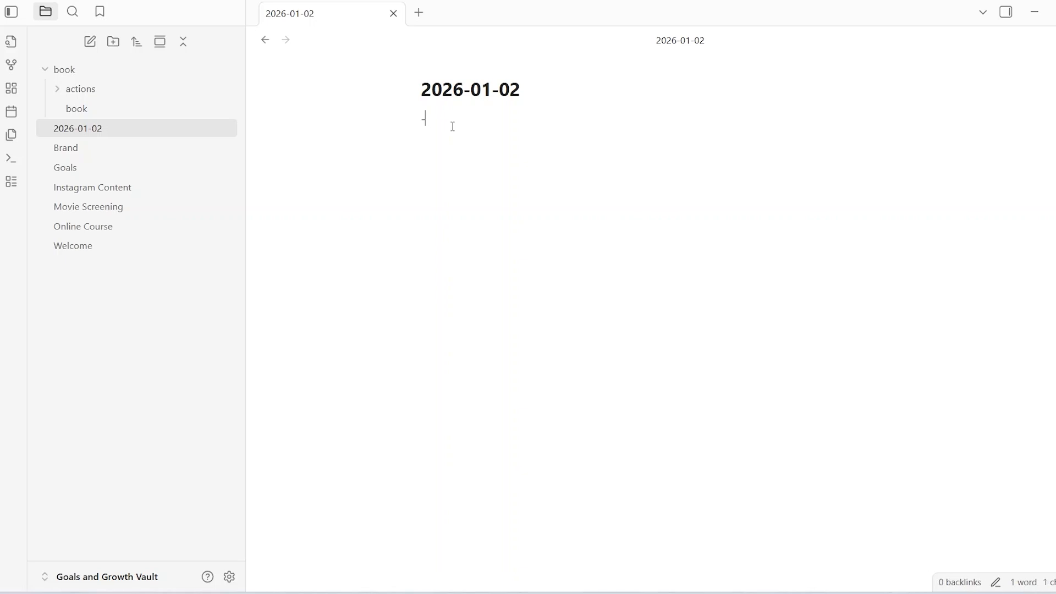
key("Return")
type("-")
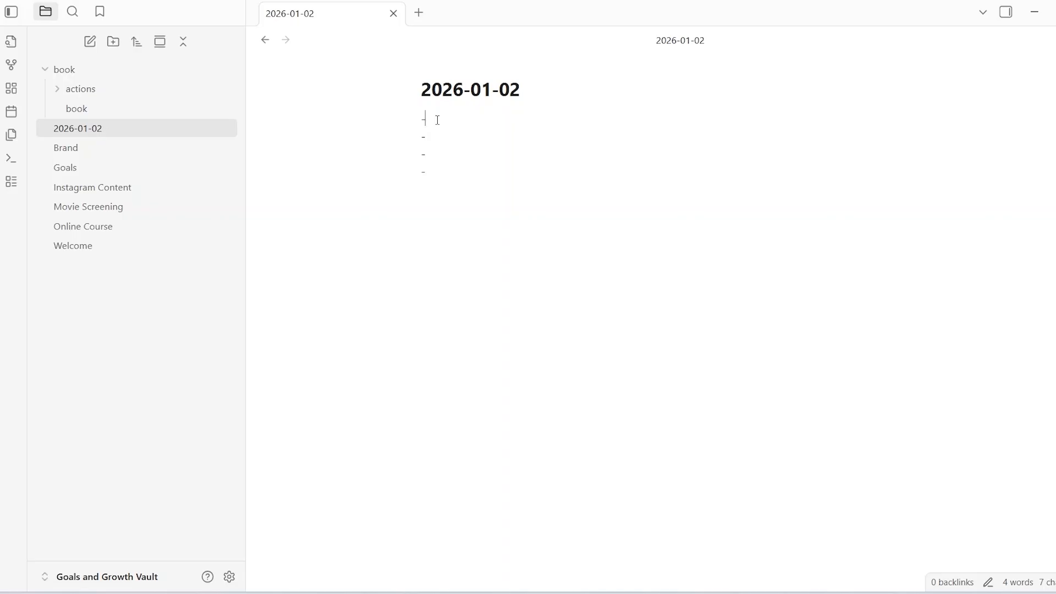
Expand the actions folder and make the daily note's first line read "-write 500 wors daily" as plain text, without bullet formatting
left_click(81, 90)
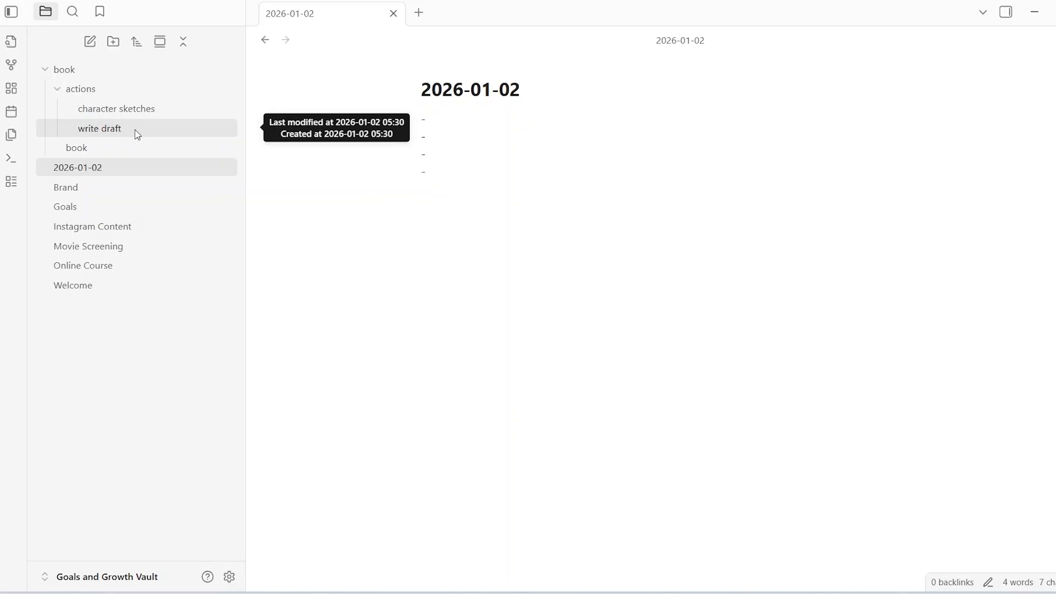
left_click(473, 117)
type("write ")
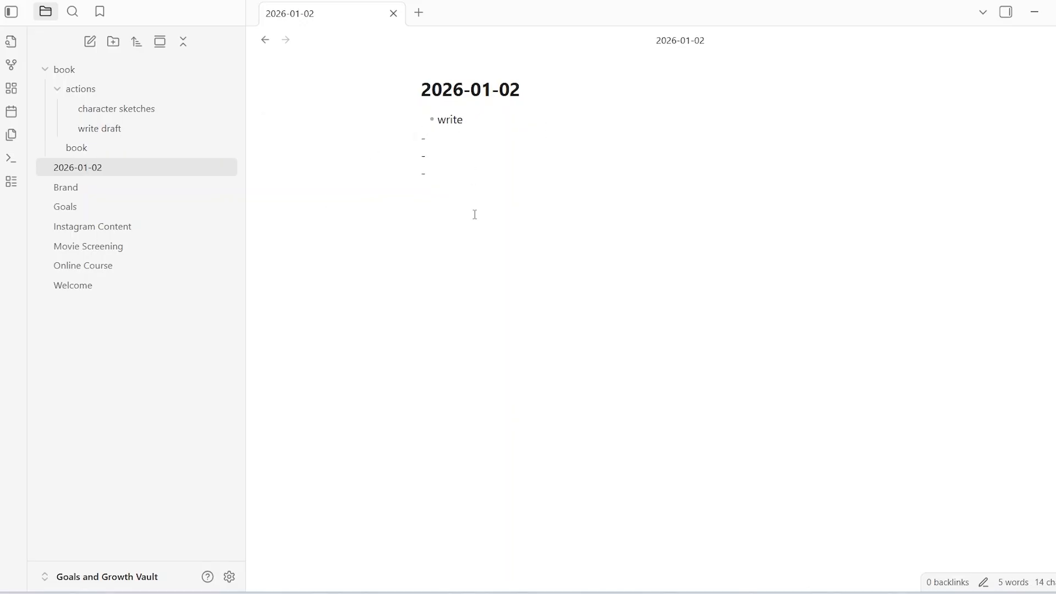
type("500 wors daily")
left_click(438, 119)
key("BackSpace")
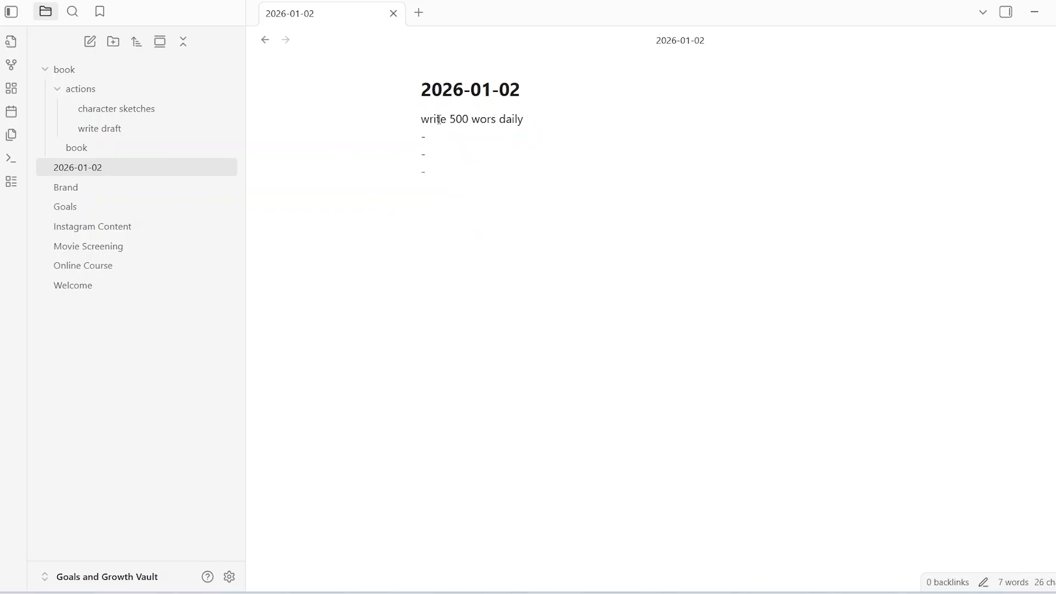
type("-")
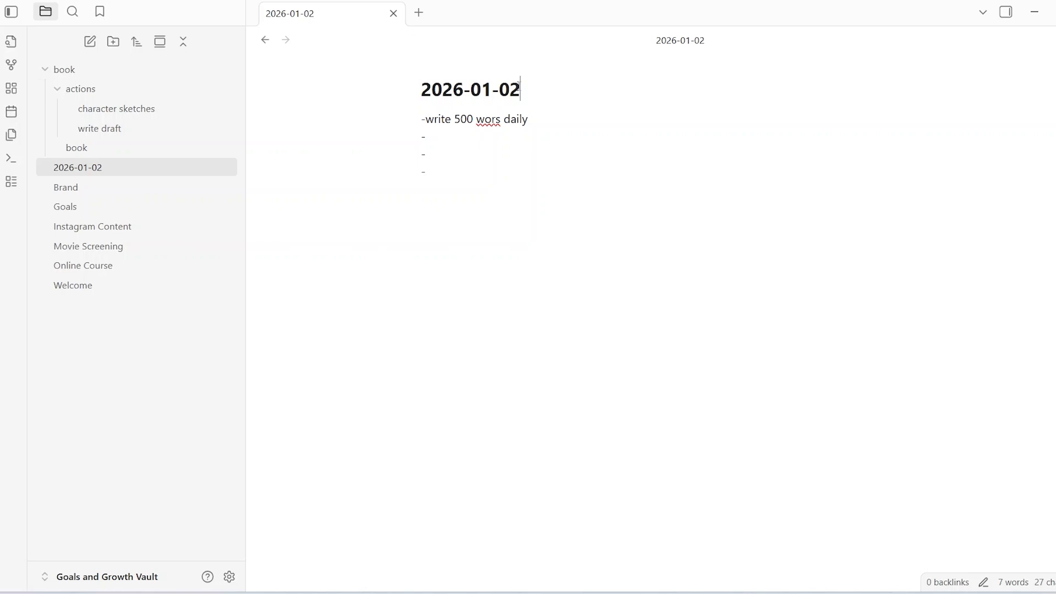
Change the daily note's title to 2026-01-04
key("BackSpace")
type("3")
key("BackSpace")
type("4")
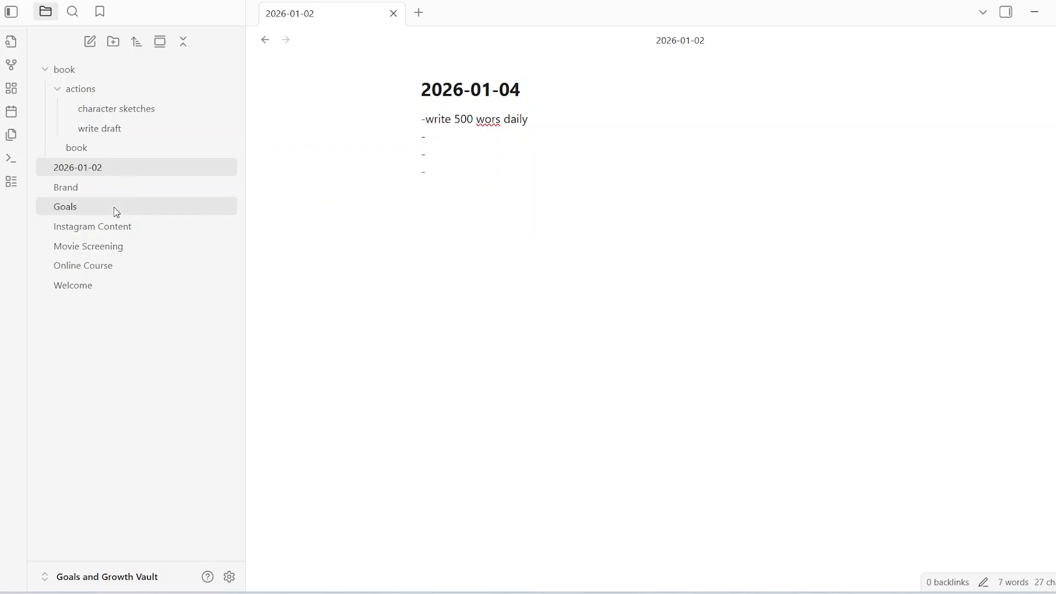
Create a new note titled "weekly pogress note"
mouse_move(122, 235)
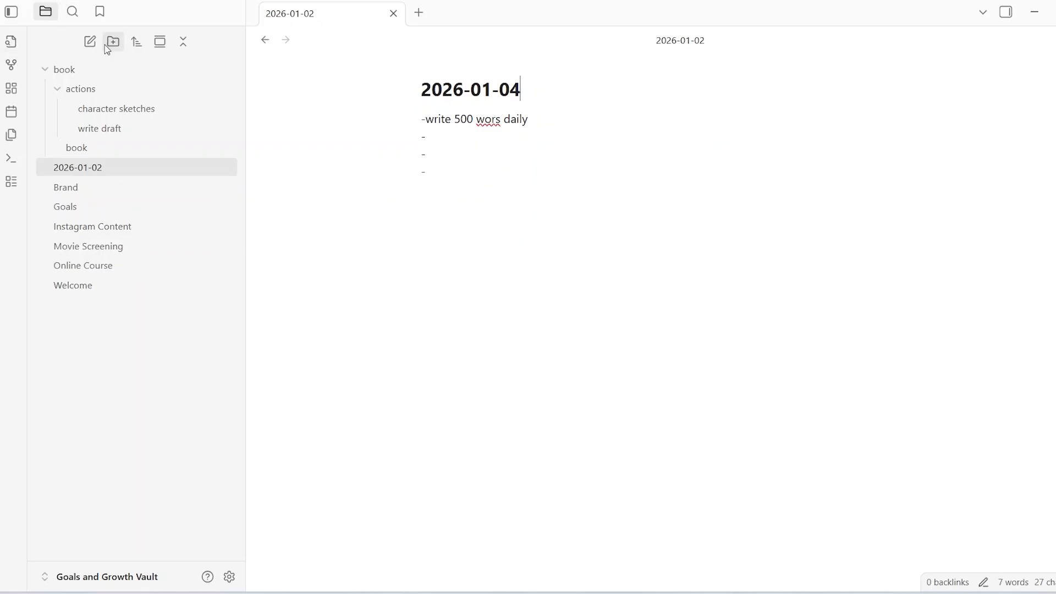
left_click(87, 43)
key("BackSpace")
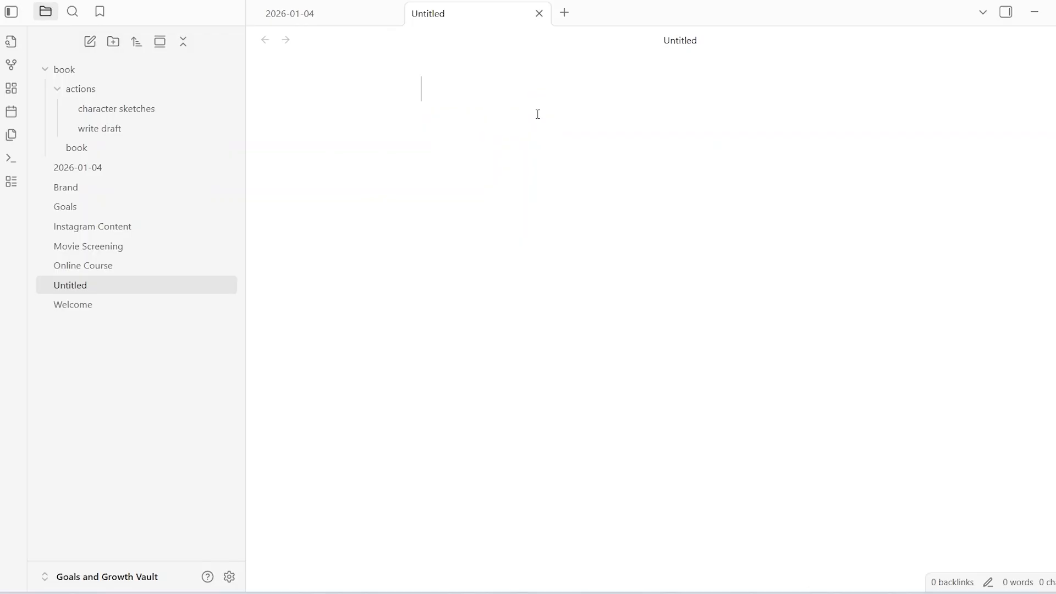
type("weekly")
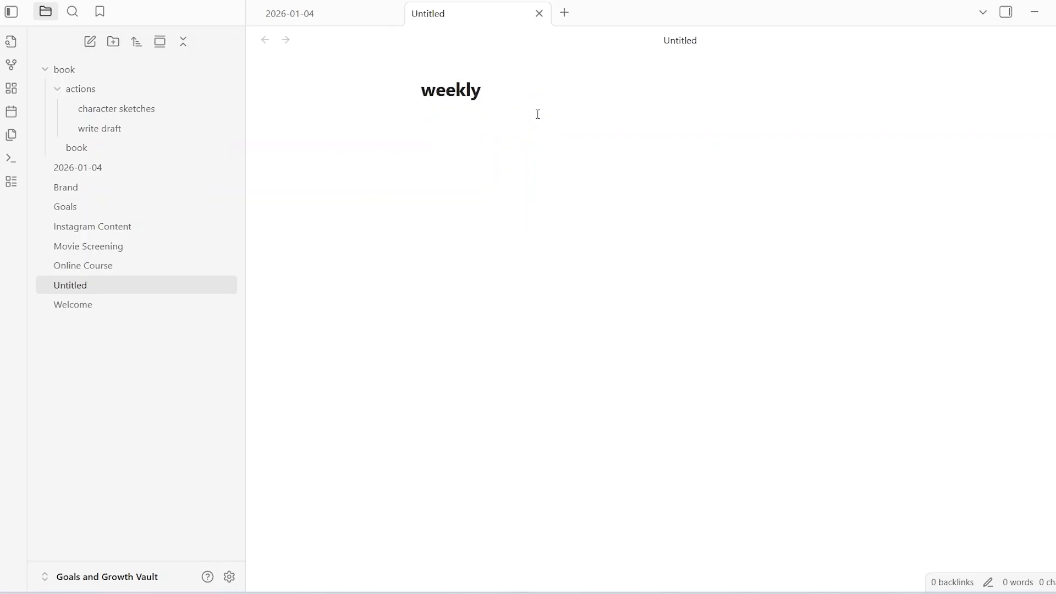
type(" pogress note")
key("Return")
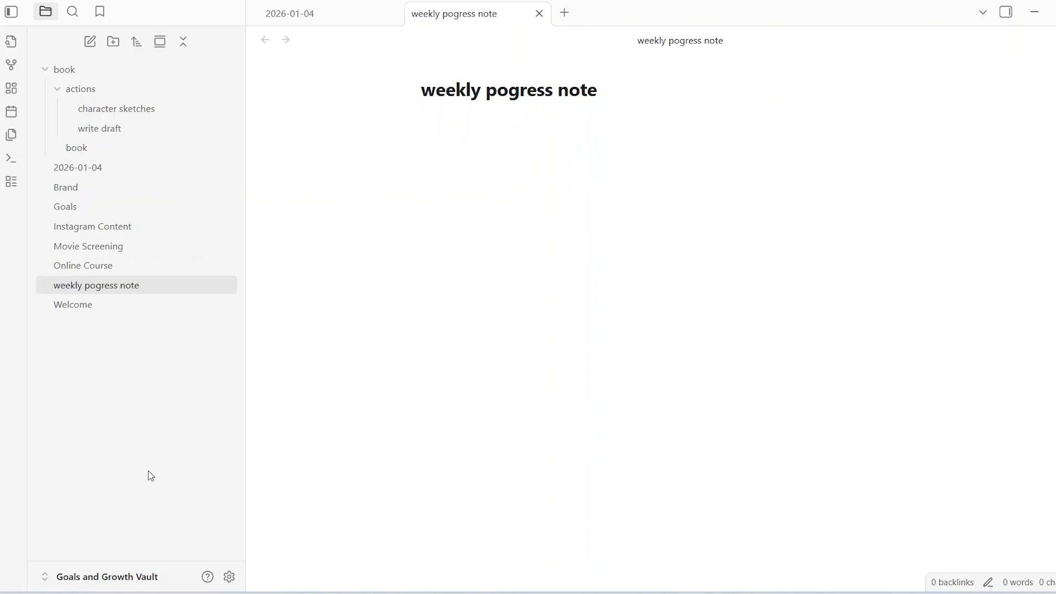
Turn on community plugins in the vault's settings
left_click(230, 579)
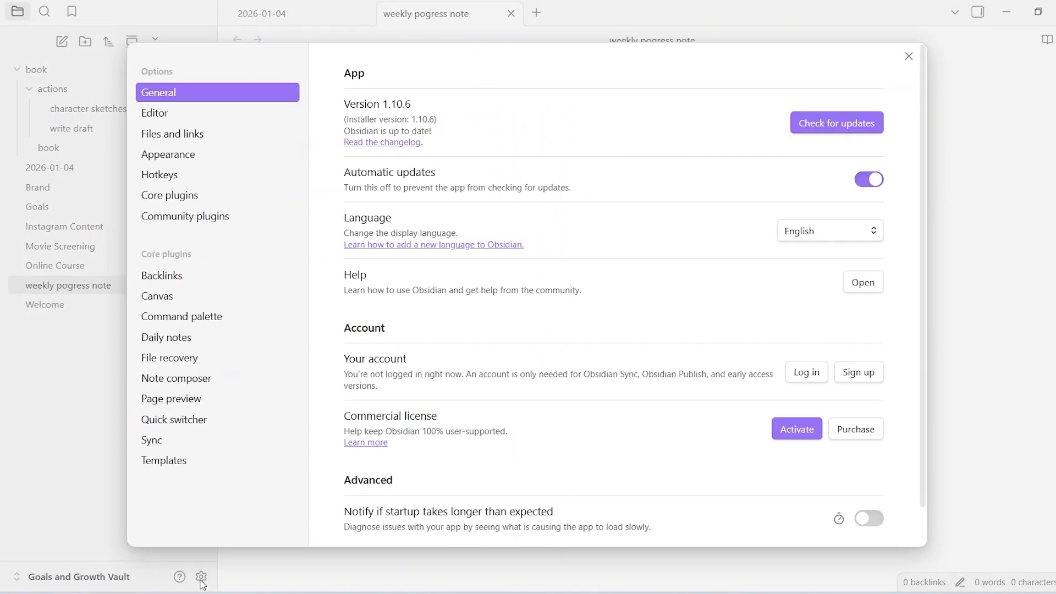
left_click(199, 220)
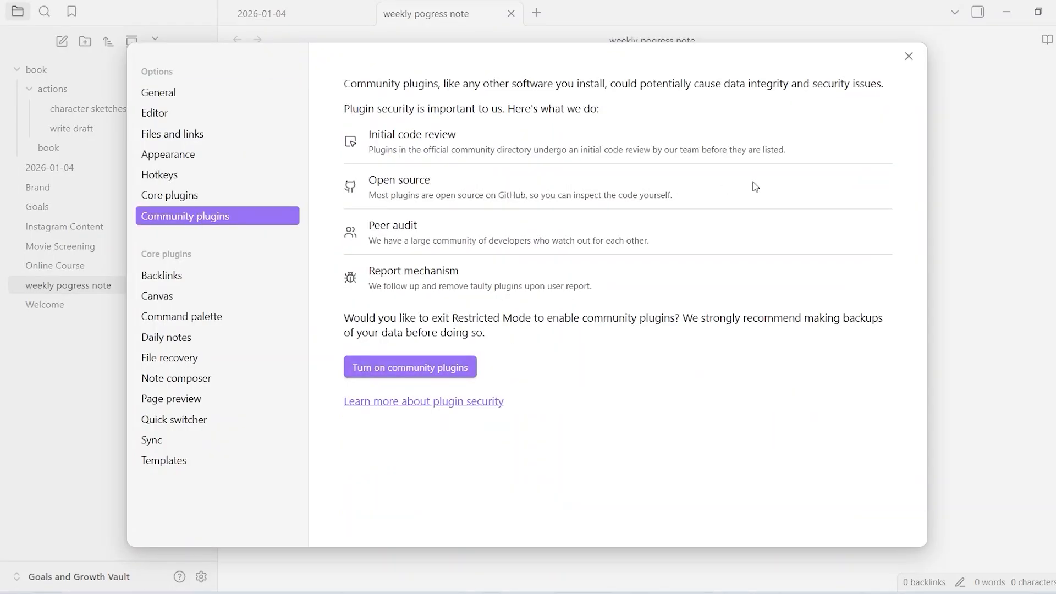
left_click(430, 371)
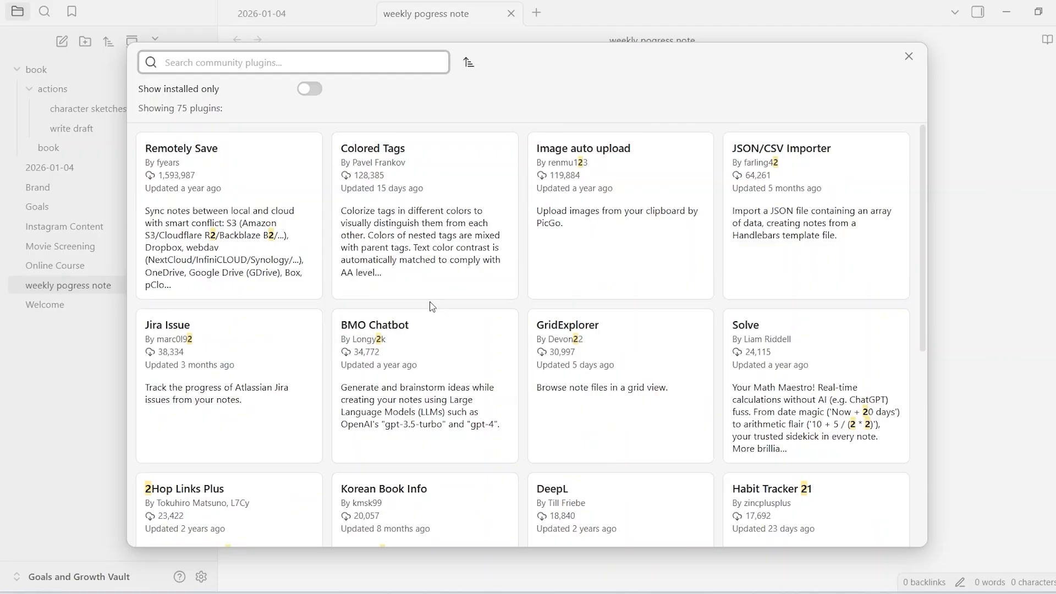
Look through the community plugin catalogue, reopen it from the plugin settings to look again, and close it
scroll(487, 302, "down", 7)
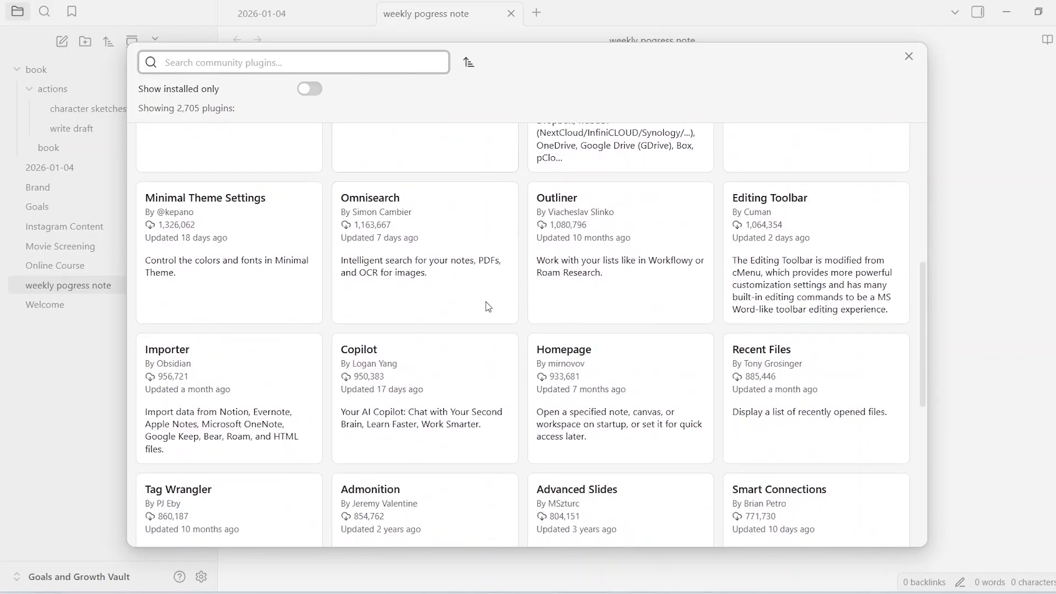
scroll(486, 302, "down", 2)
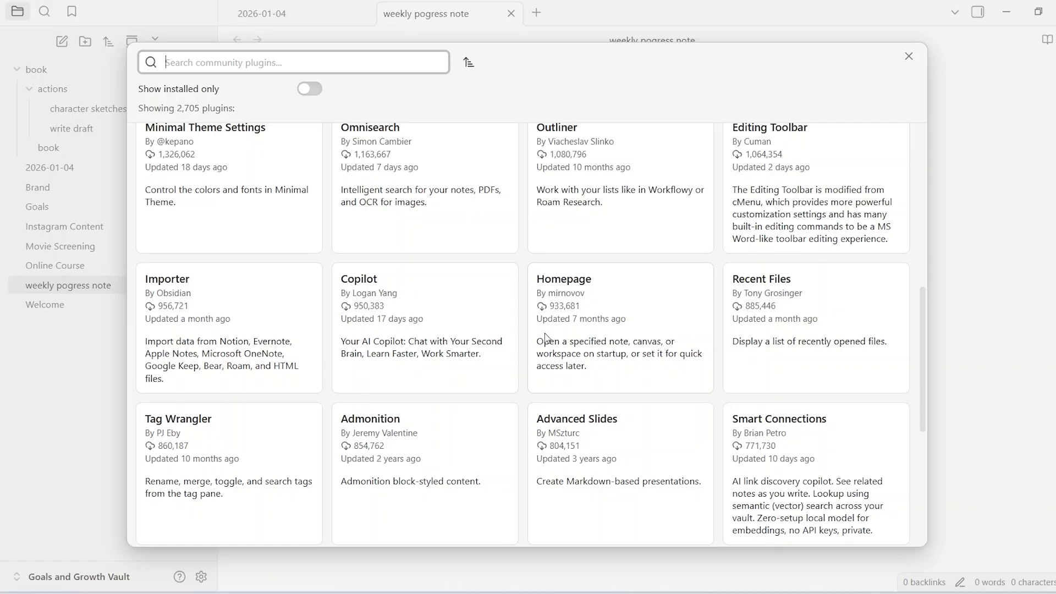
key("Escape")
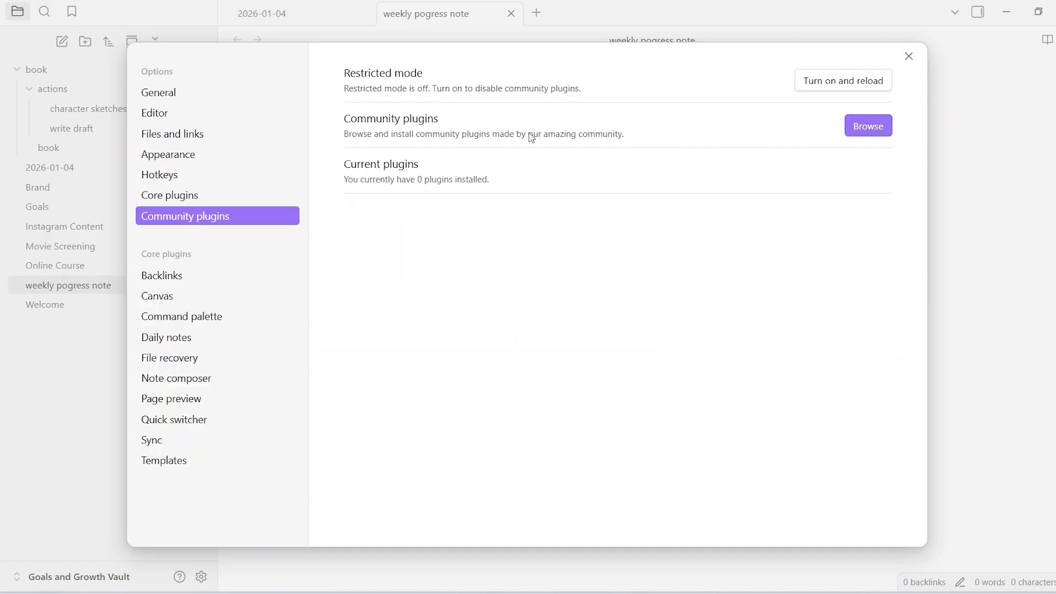
left_click(868, 127)
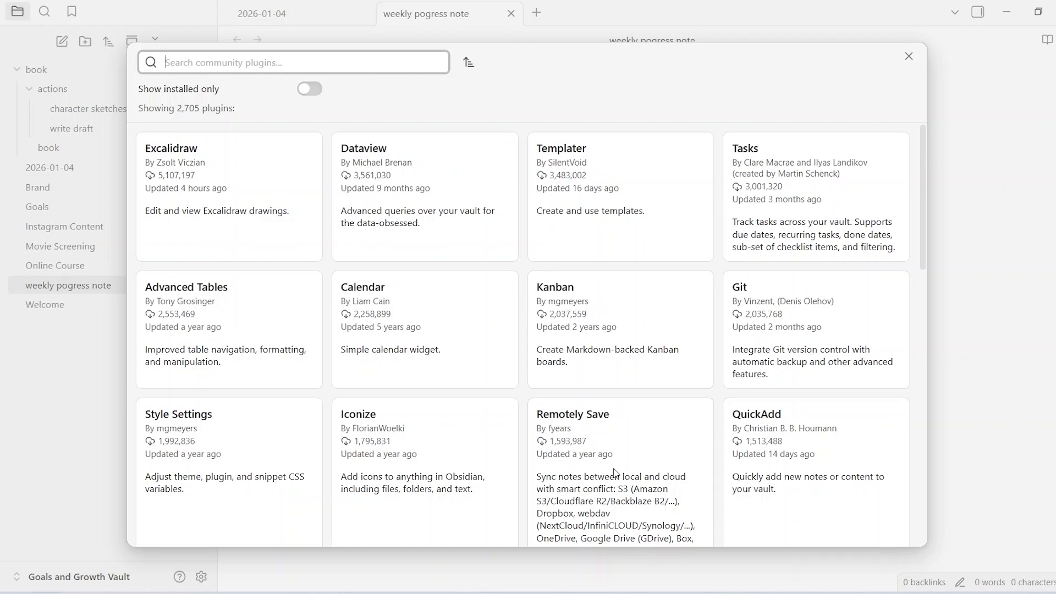
scroll(565, 376, "down", 2)
scroll(564, 377, "down", 7)
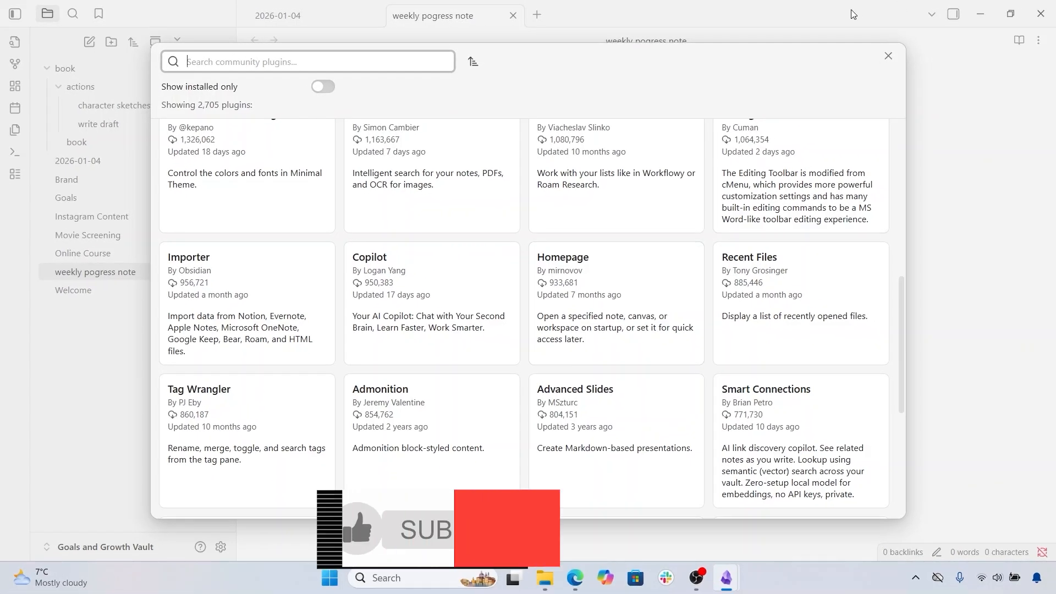
left_click(889, 59)
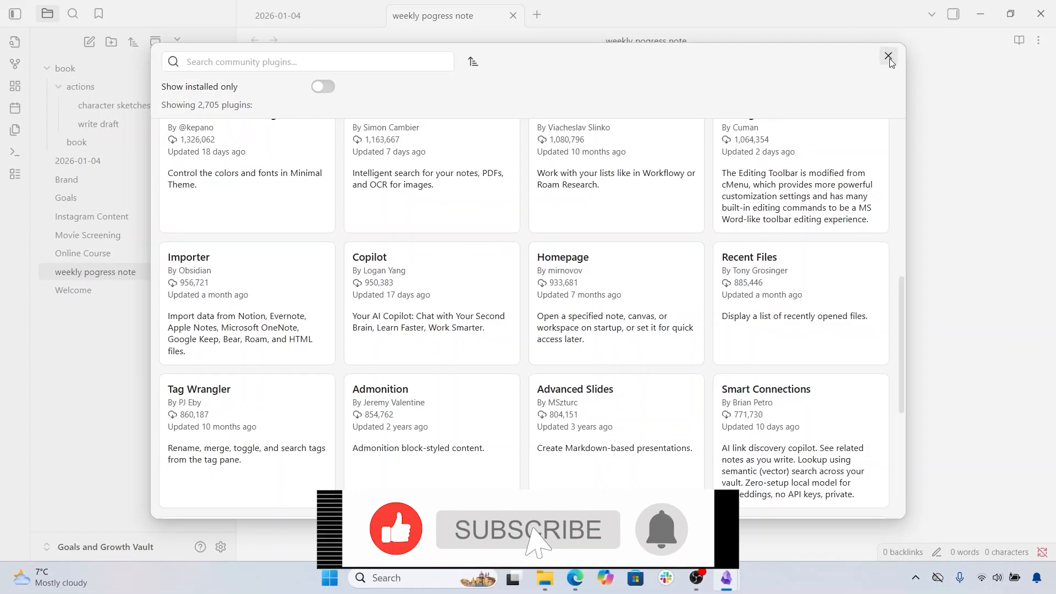